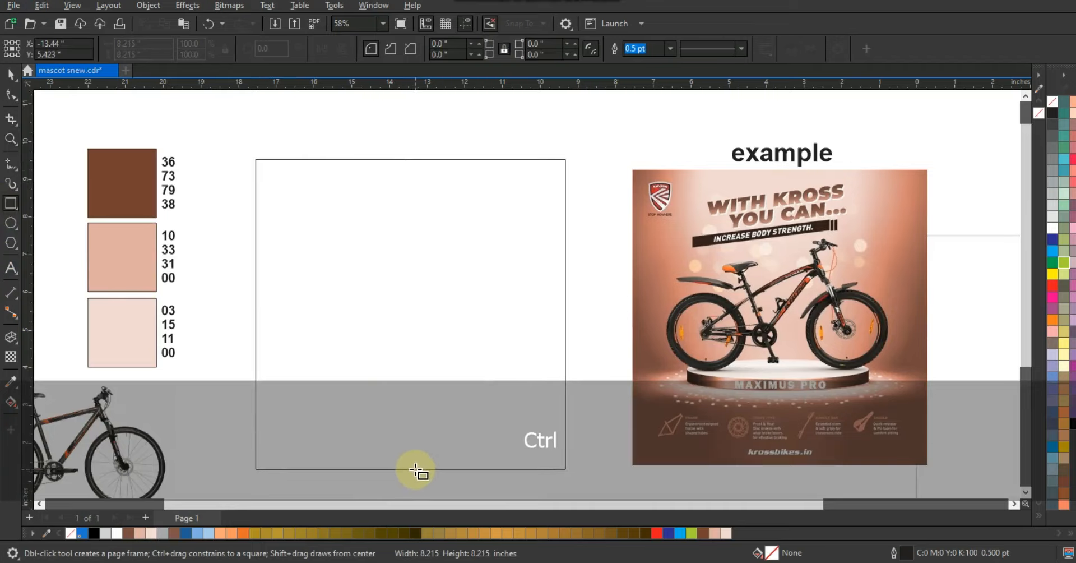
Step: Examine the blank square beside the example poster and the three brown-to-pink swatches with their CMYK values
left_click(11, 139)
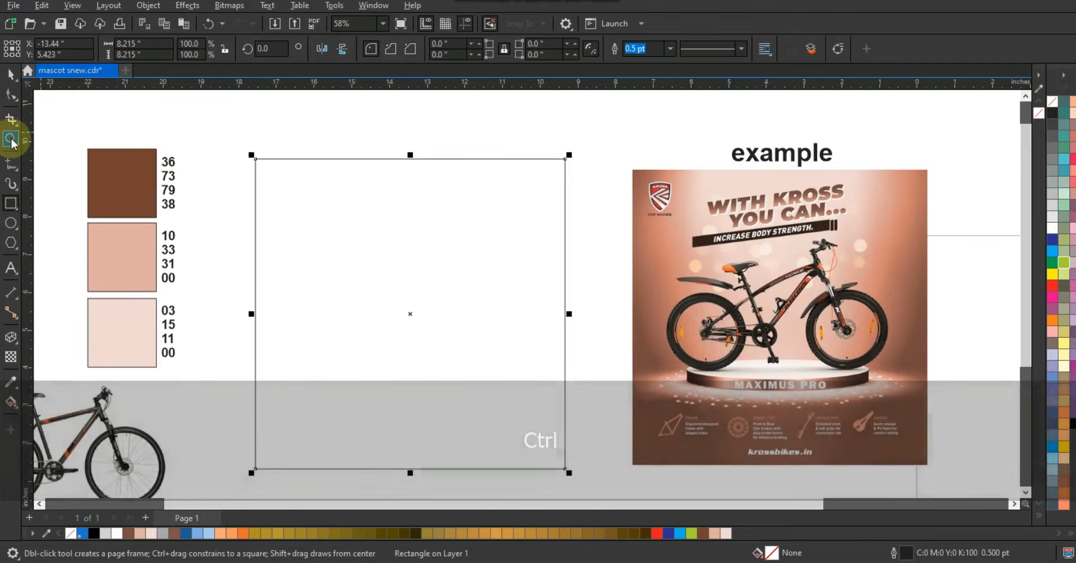
left_click_drag(239, 155, 933, 475)
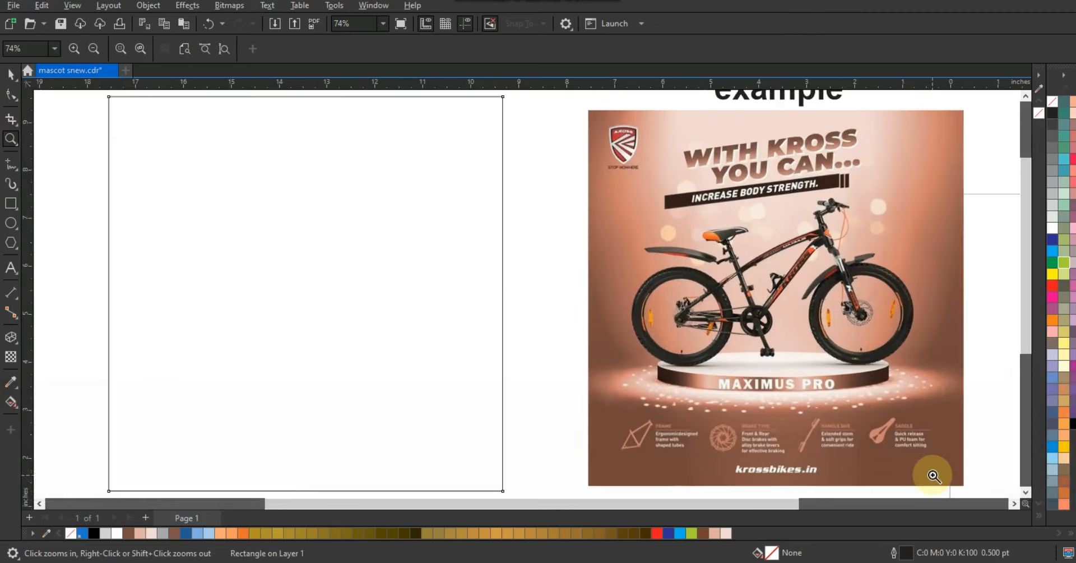
left_click(10, 79)
left_click(55, 210)
left_click(231, 276)
key("F3")
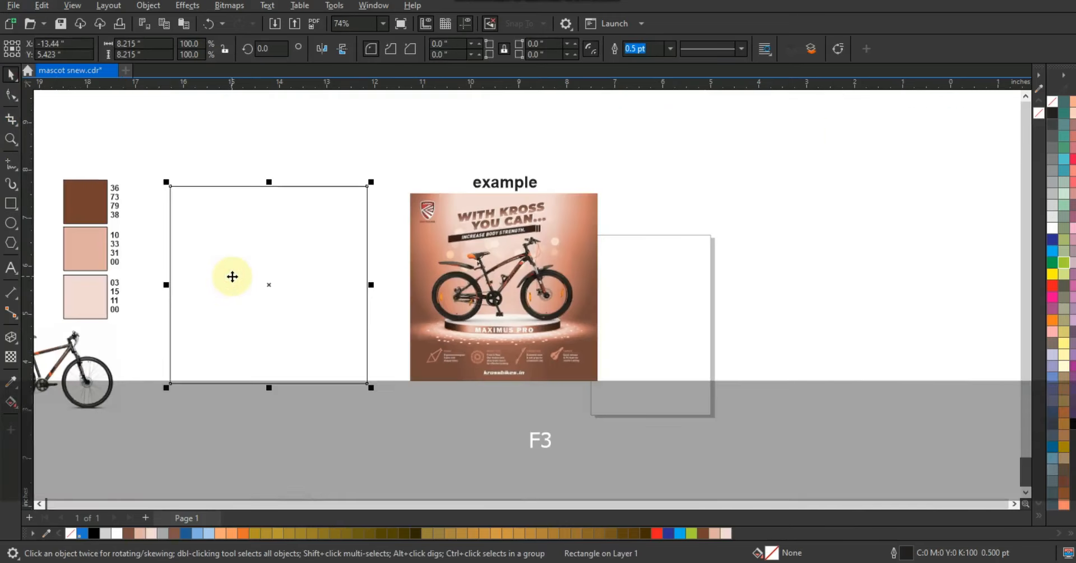
left_click(11, 138)
left_click_drag(62, 173, 416, 392)
left_click(9, 79)
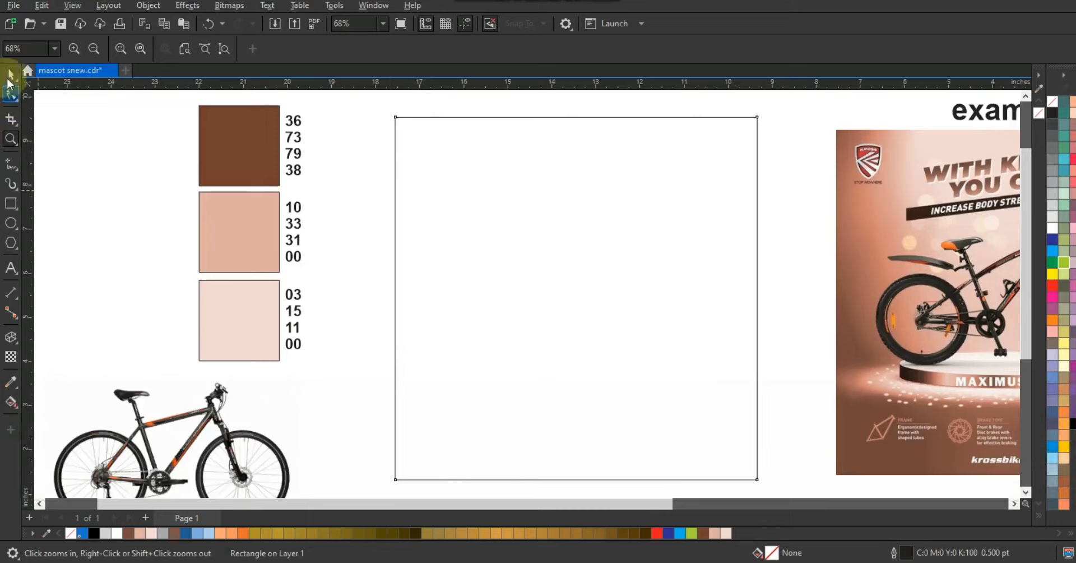
left_click(234, 132)
left_click(250, 232)
left_click(257, 315)
left_click(114, 292)
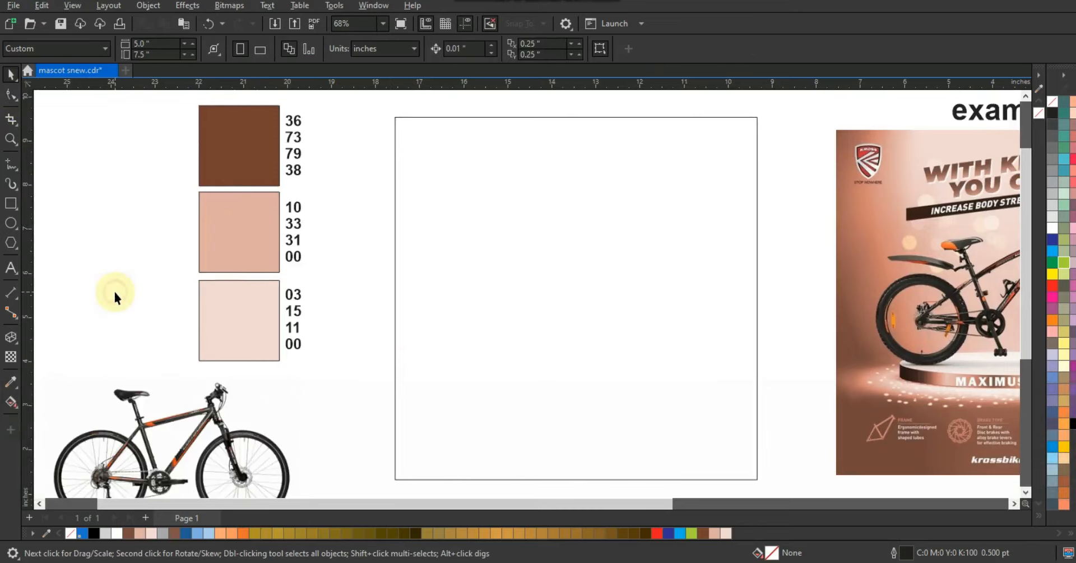
Step: Fill the square with dark brown and lay a horizontal linear fountain fill across it with brown at both ends
left_click(506, 323)
left_click(129, 532)
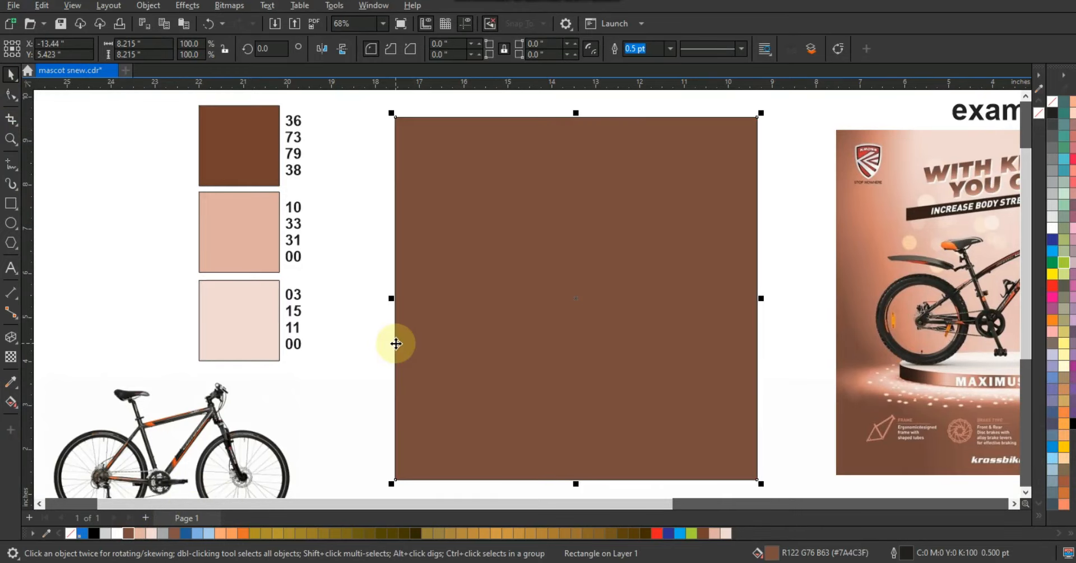
left_click(10, 402)
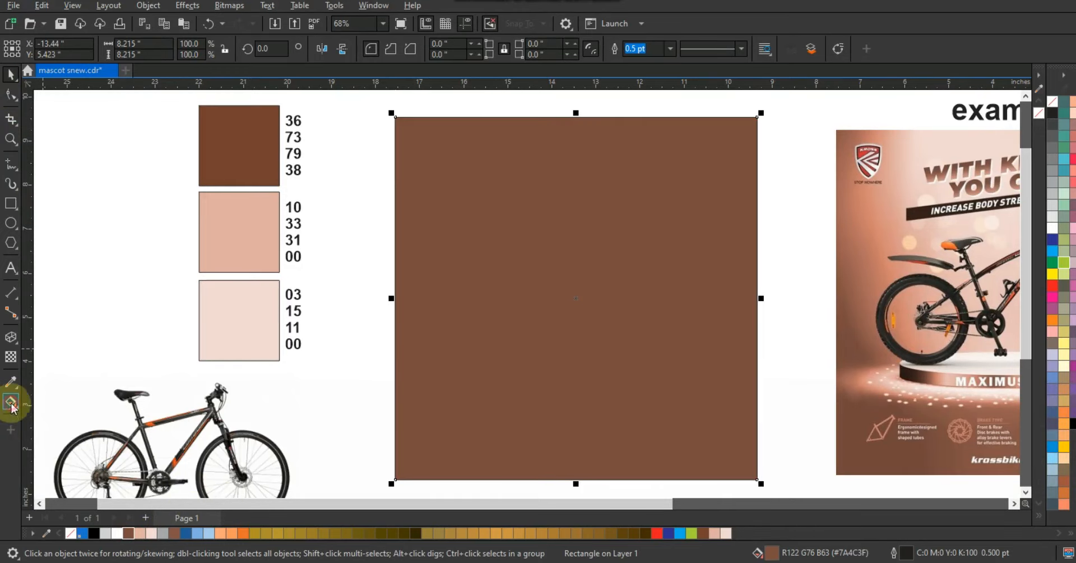
left_click_drag(401, 318, 738, 318)
left_click_drag(133, 535, 754, 319)
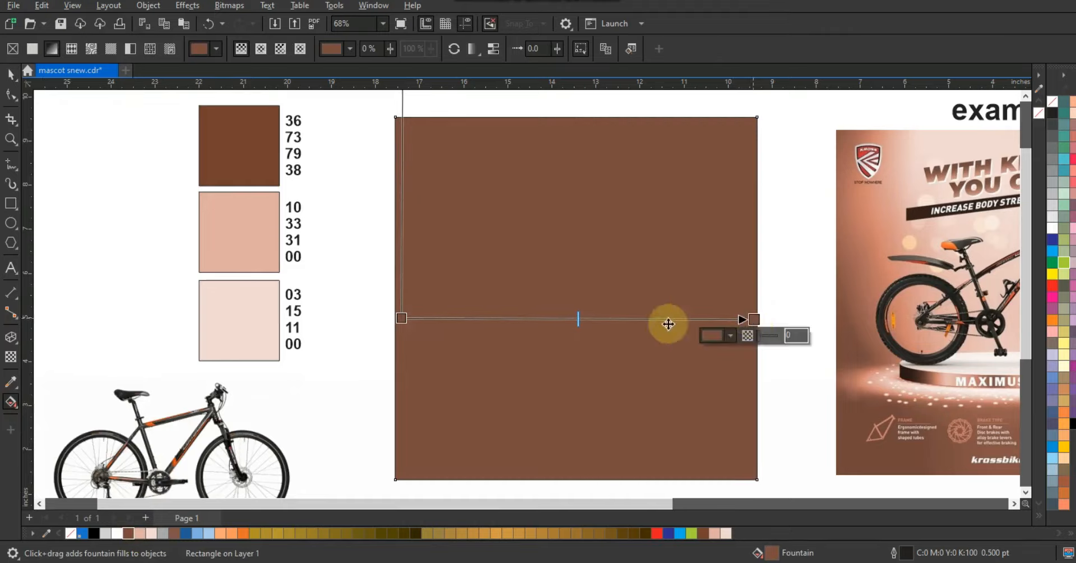
Step: Add two peach colour stops on either side of the square's gradient and a pale pink stop near its centre
left_click_drag(140, 533, 466, 318)
left_click_drag(140, 530, 687, 319)
left_click_drag(142, 532, 471, 377)
Step: Balance the gradient by placing the second peach stop at 67% and pulling the brown end stop slightly inward from the square's edge
left_click_drag(571, 320, 571, 318)
left_click_drag(494, 317, 493, 319)
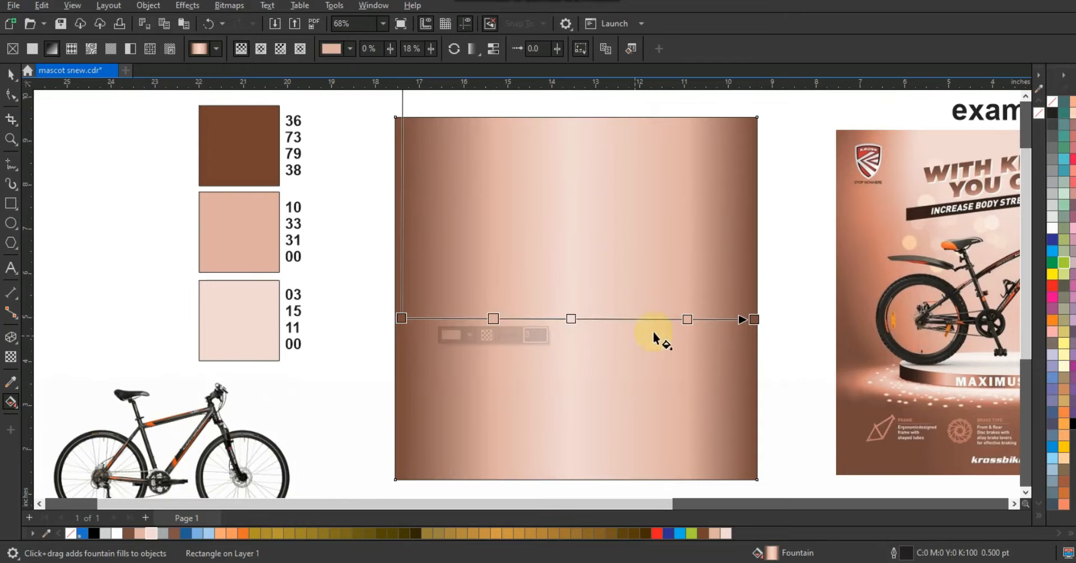
left_click_drag(644, 316, 637, 317)
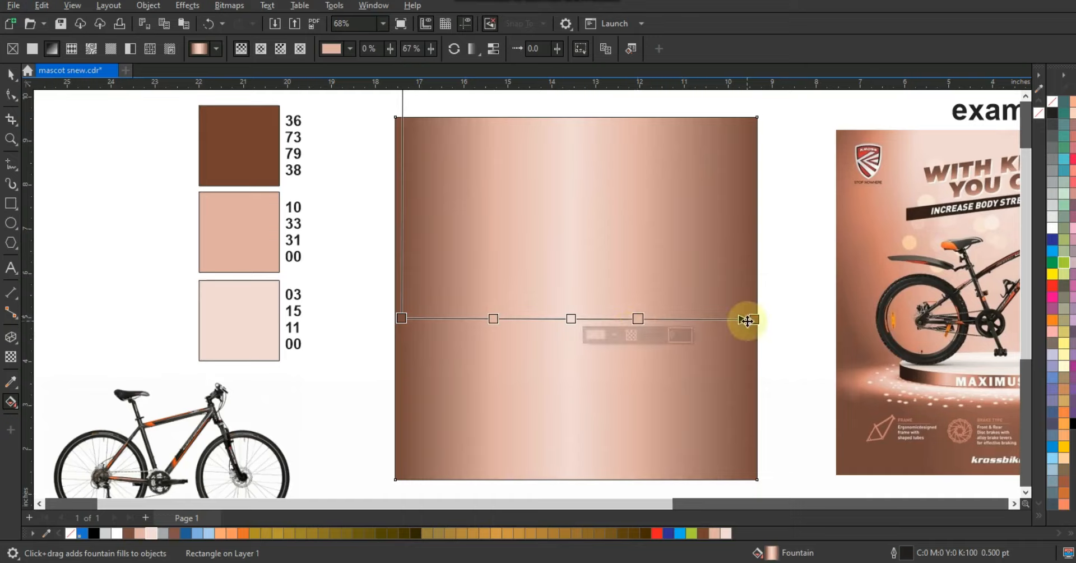
left_click_drag(746, 319, 739, 319)
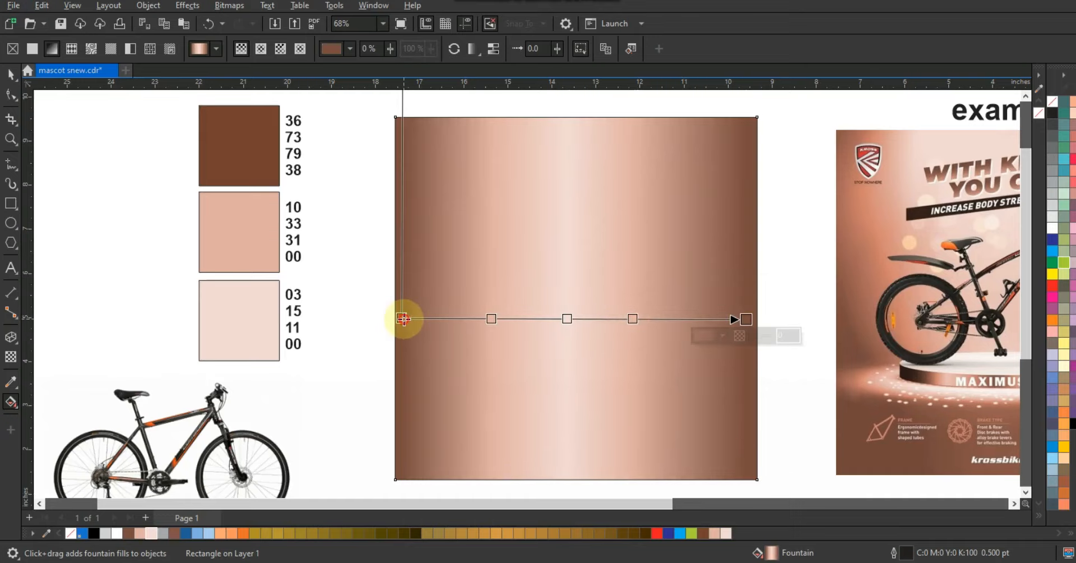
left_click(404, 318)
left_click(12, 75)
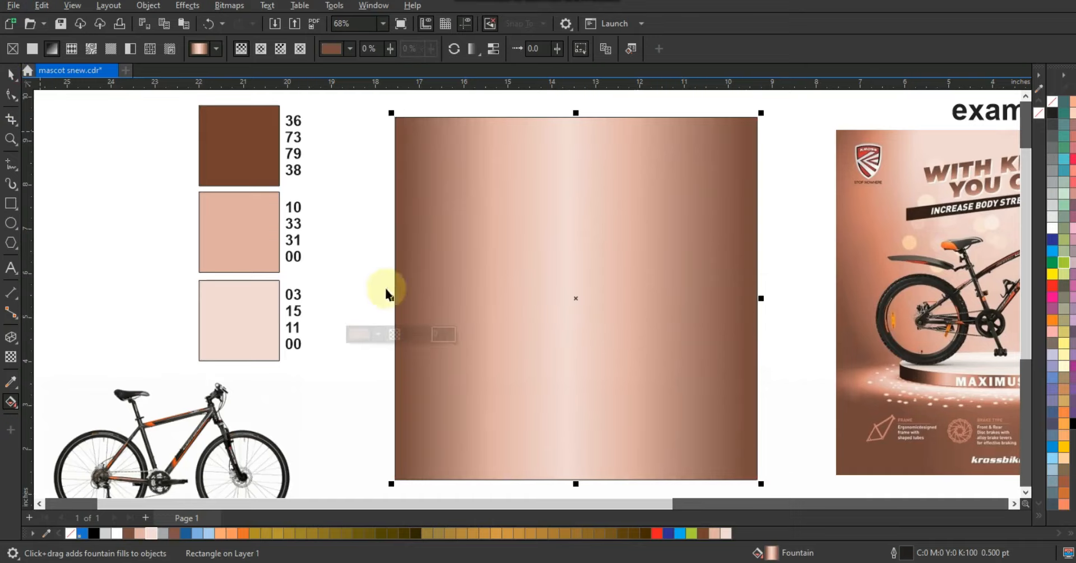
left_click(785, 288)
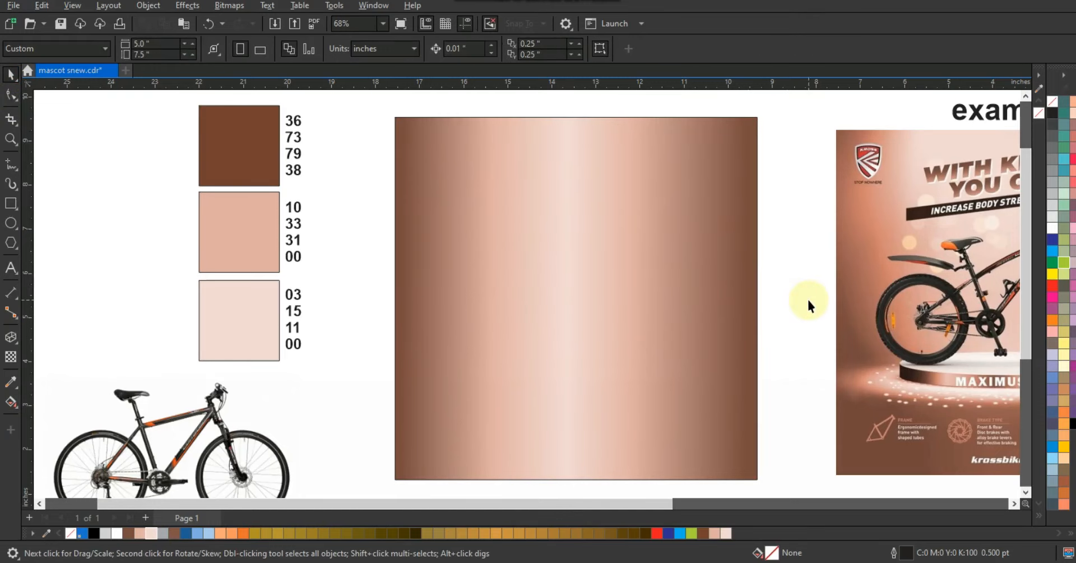
Step: Draw two small circles, about 0.45 and 0.55 inches across, side by side in the upper-left part of the gradient square
left_click(10, 223)
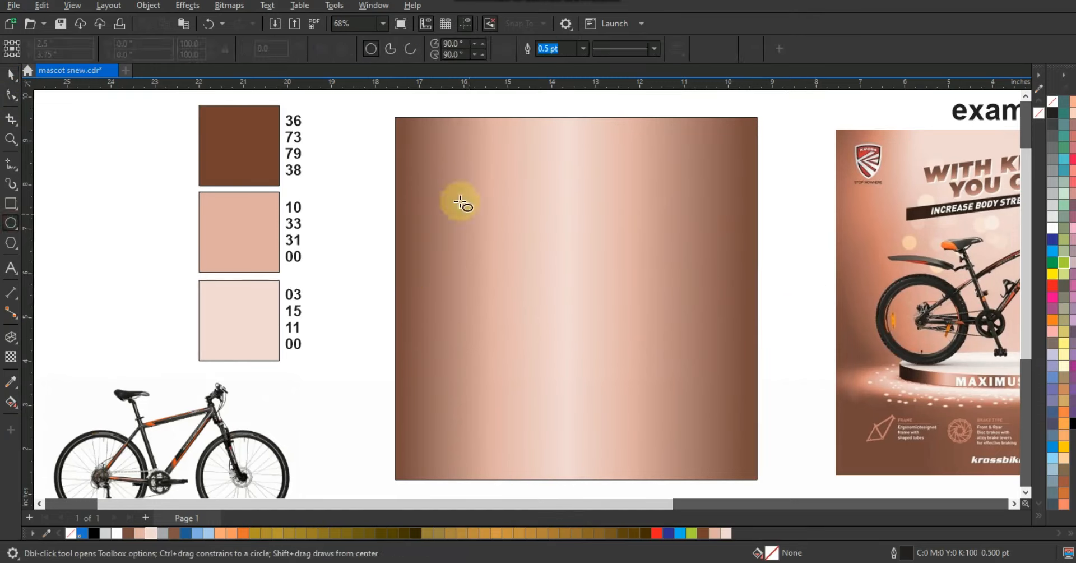
key("ctrl")
mouse_move(455, 183)
left_mouse_down()
mouse_move(465, 202)
mouse_move(498, 196)
mouse_move(508, 211)
left_mouse_up()
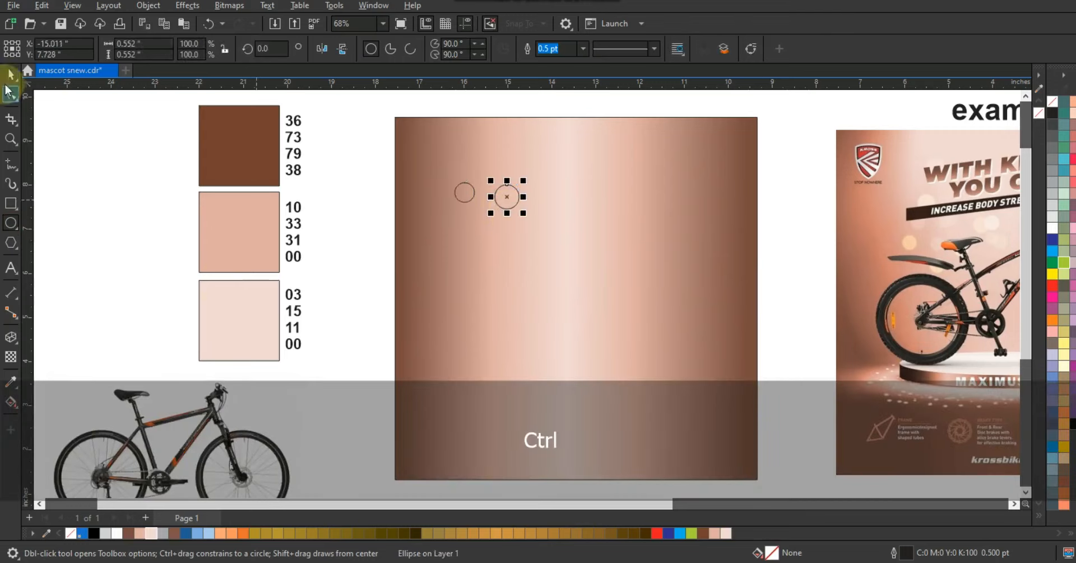
key("space")
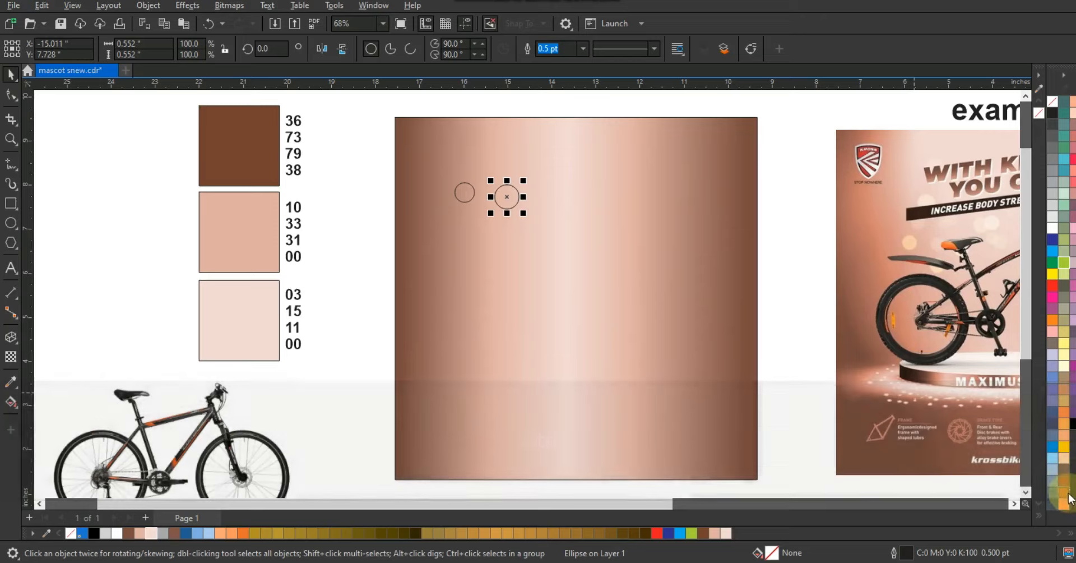
Step: Fill the larger circle with light orange (C0 M20 Y40 K0) and the smaller one with white
left_click(1072, 118)
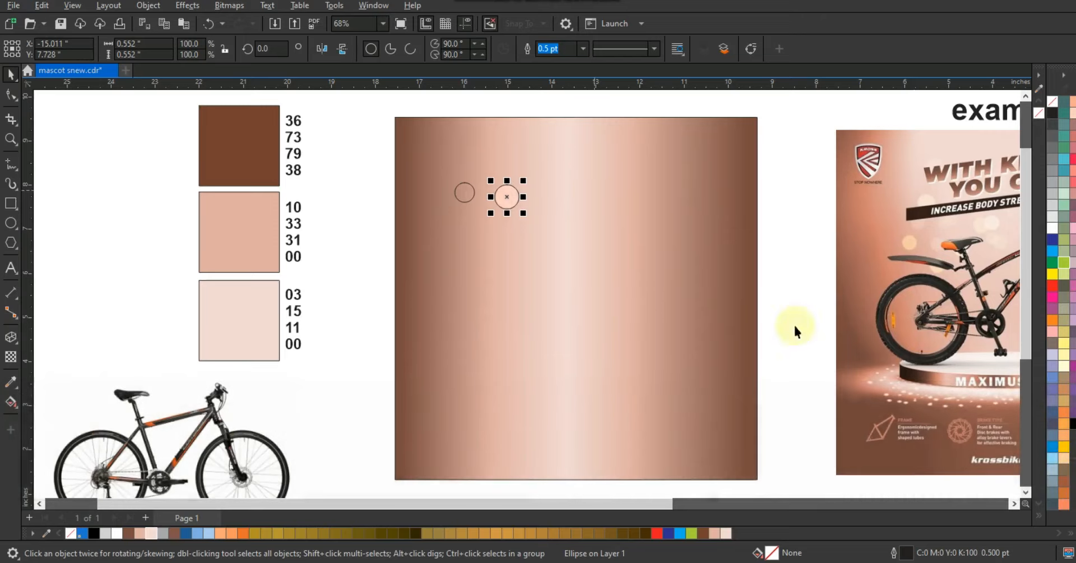
key("Tab")
left_click(1054, 231)
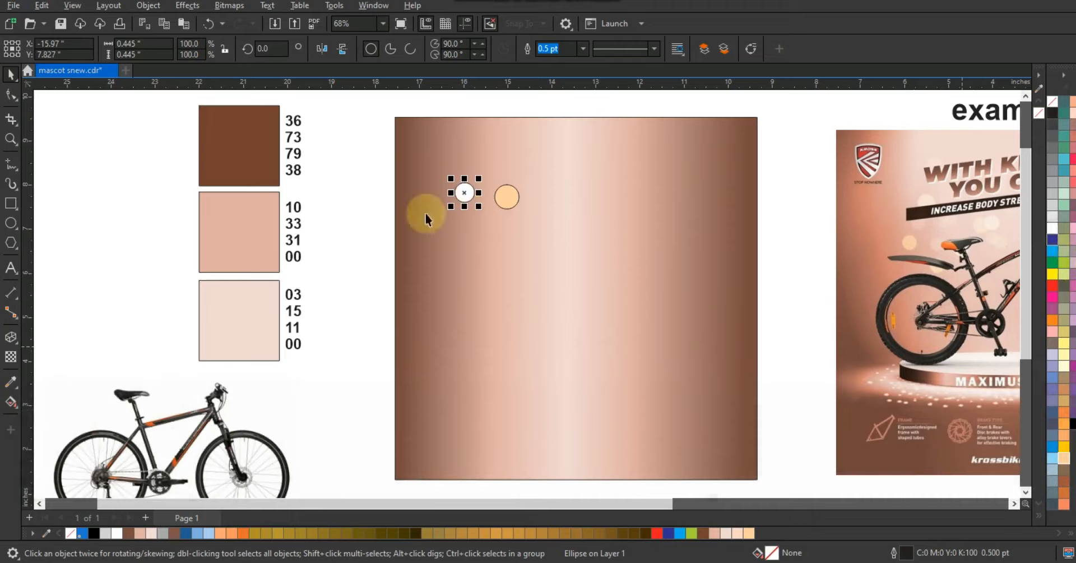
Step: Remove the outlines from the light orange circle and the white circle
left_click(511, 202)
left_click(1064, 104)
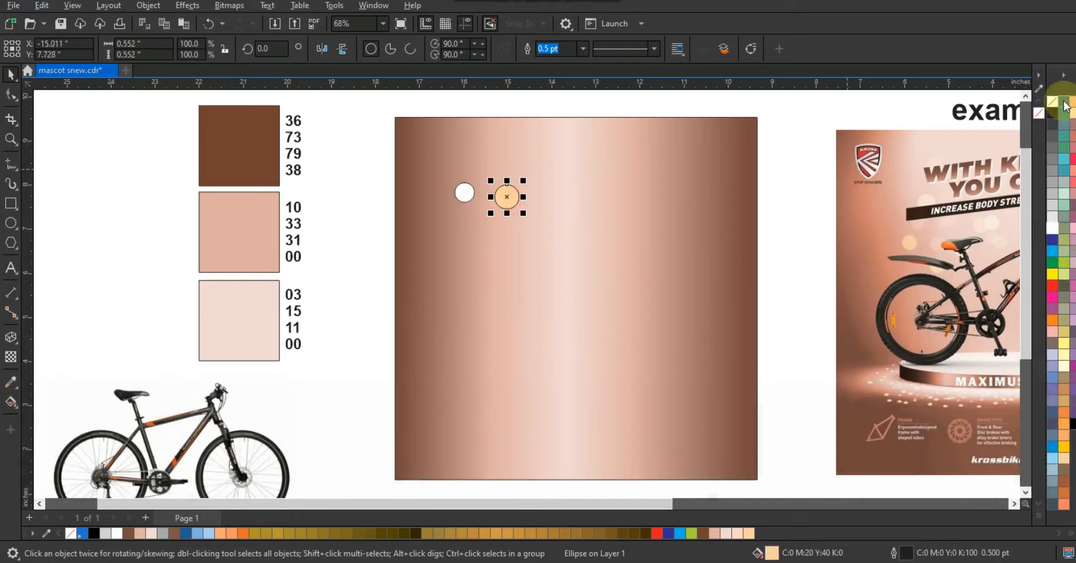
right_click(1056, 101)
left_click(470, 193)
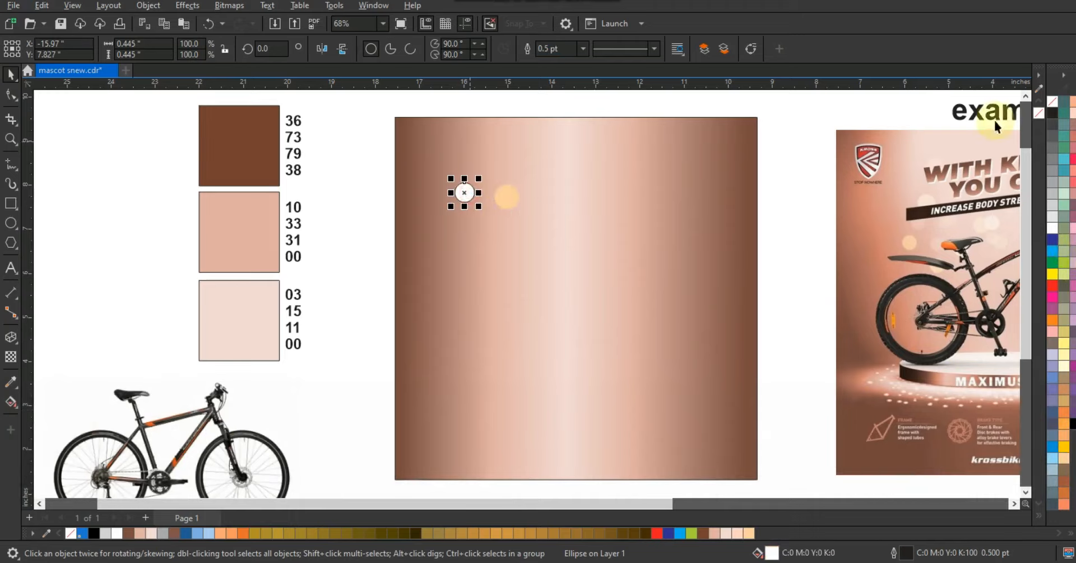
Step: Convert the white circle to a 300 dpi CMYK bitmap with anti-aliasing and a transparent background
key("shift+F2")
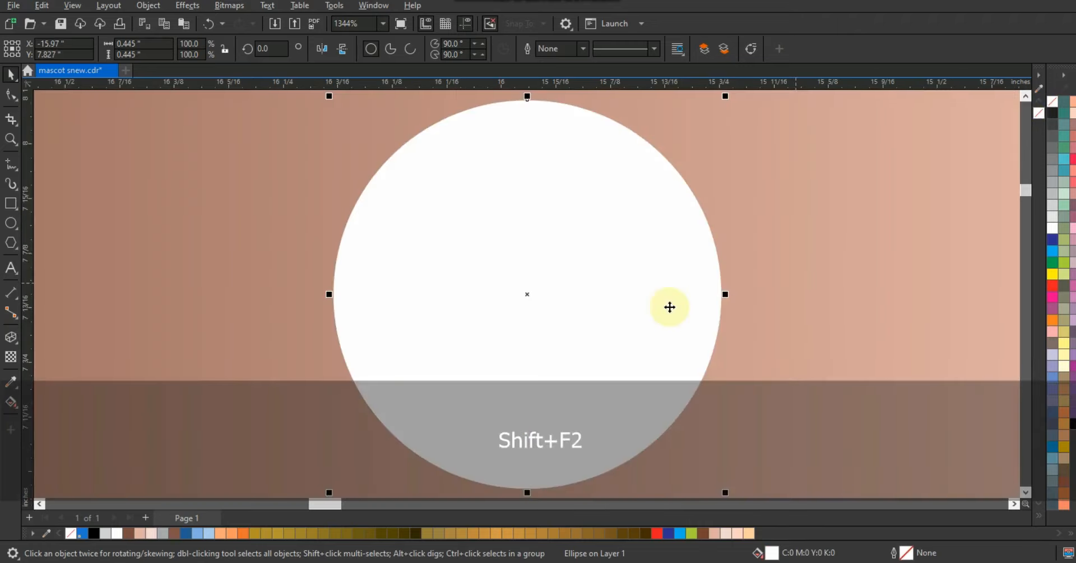
key("F3")
left_click(229, 6)
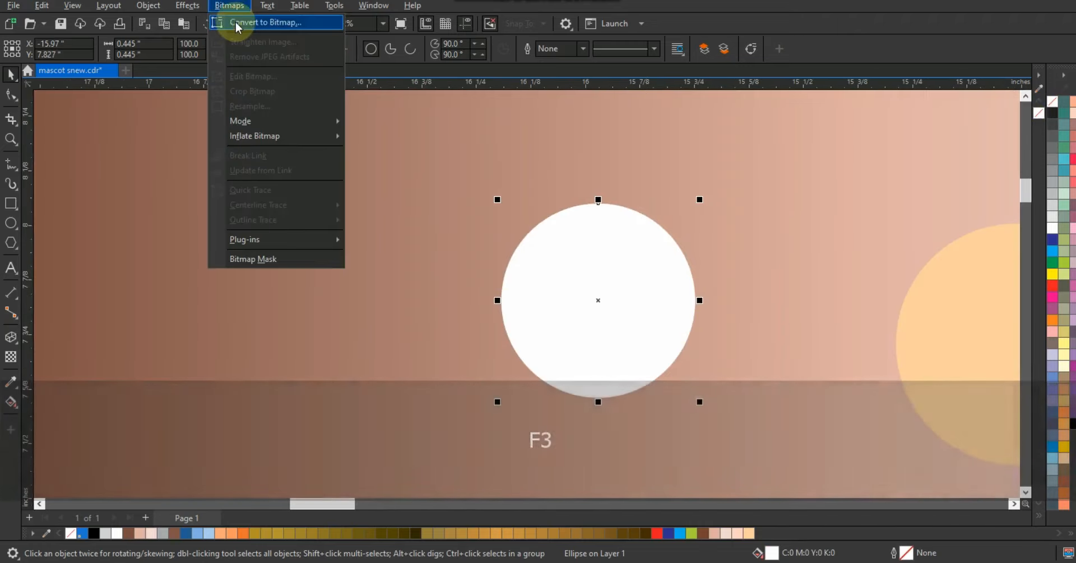
left_click(236, 24)
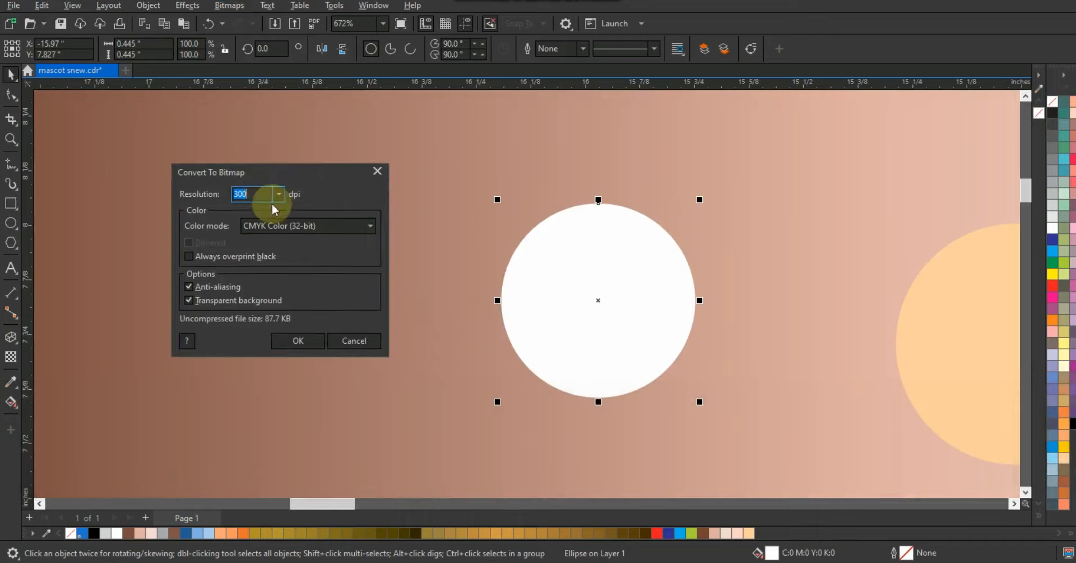
left_click(296, 339)
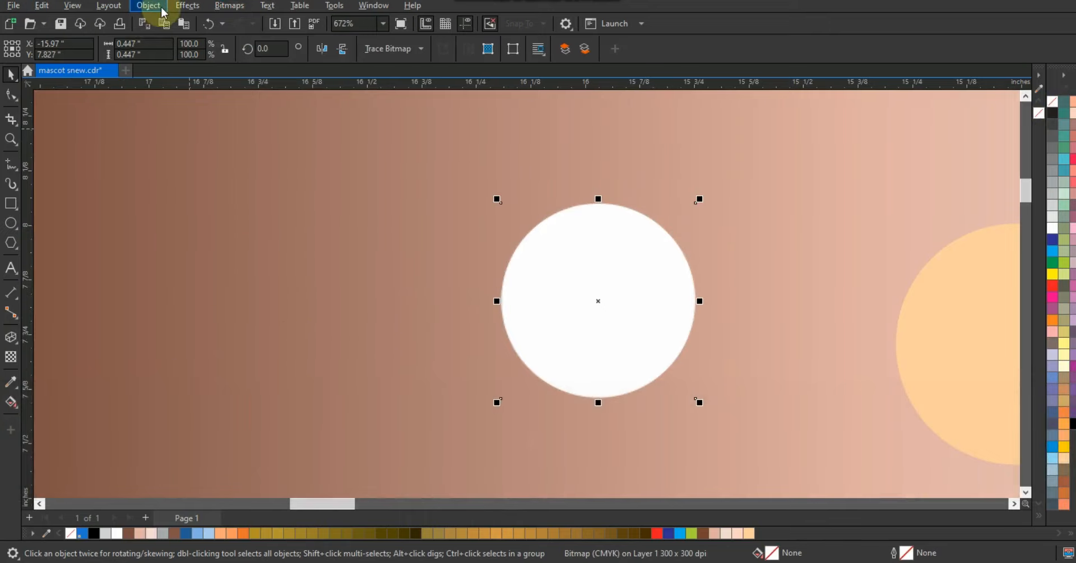
Step: Apply a Gaussian Blur with a radius of 4.9 pixels to the white circle
left_click(149, 6)
mouse_move(174, 10)
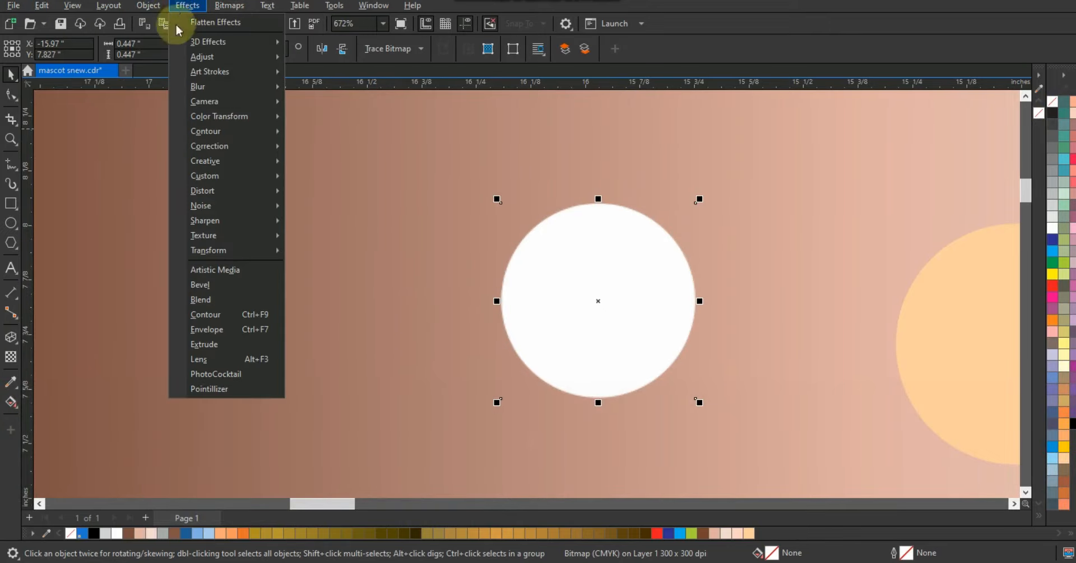
mouse_move(219, 86)
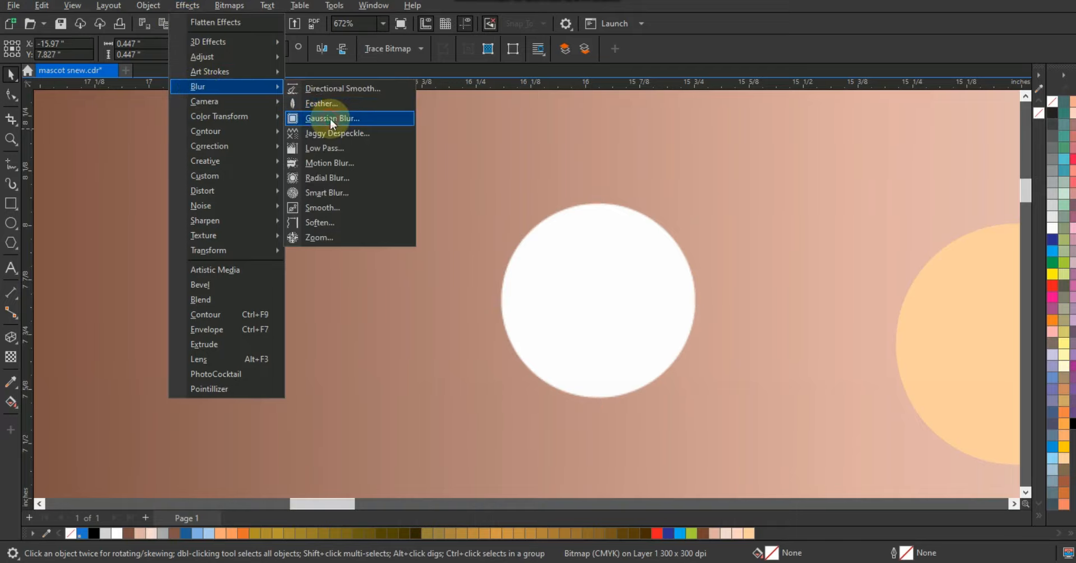
left_click(330, 119)
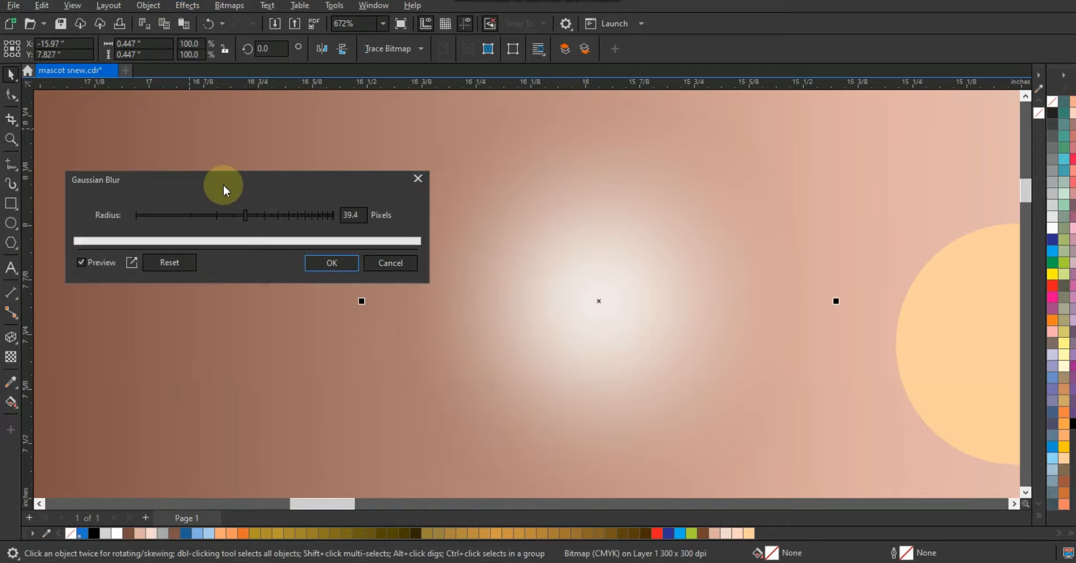
left_click(212, 216)
left_click_drag(196, 221, 170, 219)
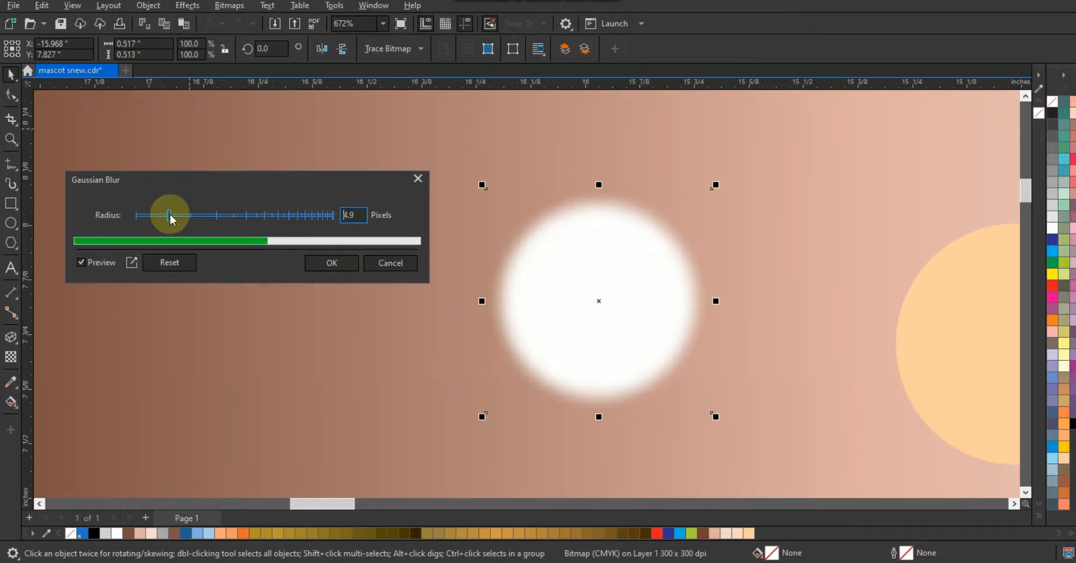
left_click(331, 262)
Step: Convert the light orange circle to a 300 dpi CMYK bitmap with anti-aliasing and a transparent background
key("F3")
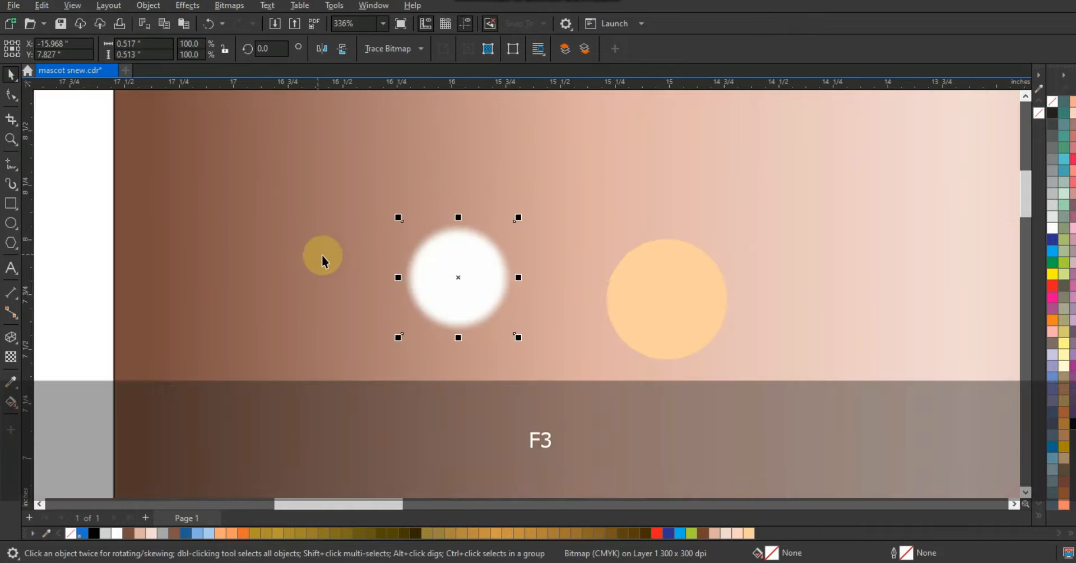
left_click(647, 298)
left_click(227, 5)
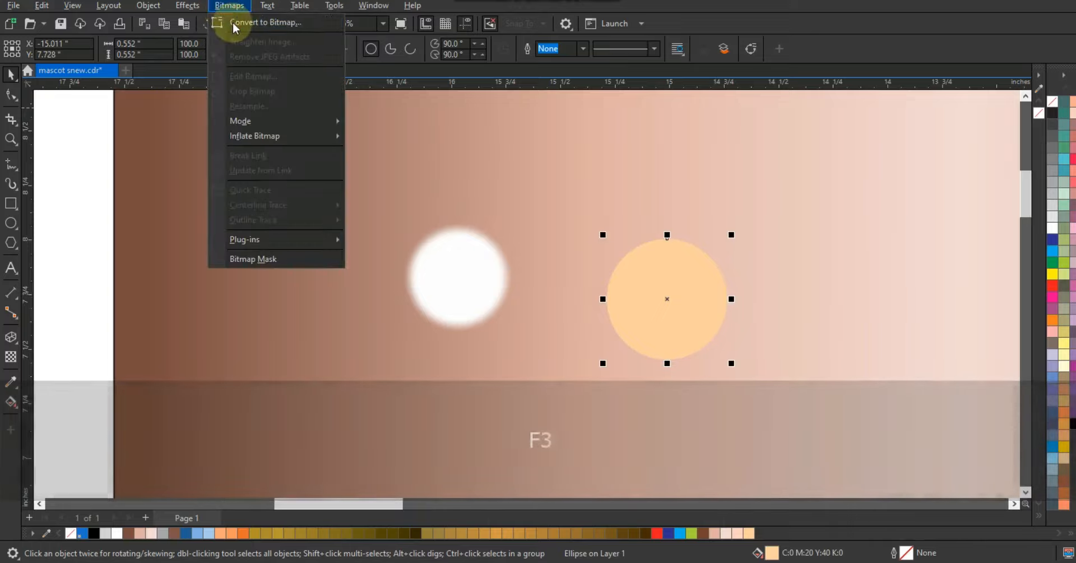
left_click(233, 22)
left_click_drag(563, 184, 384, 166)
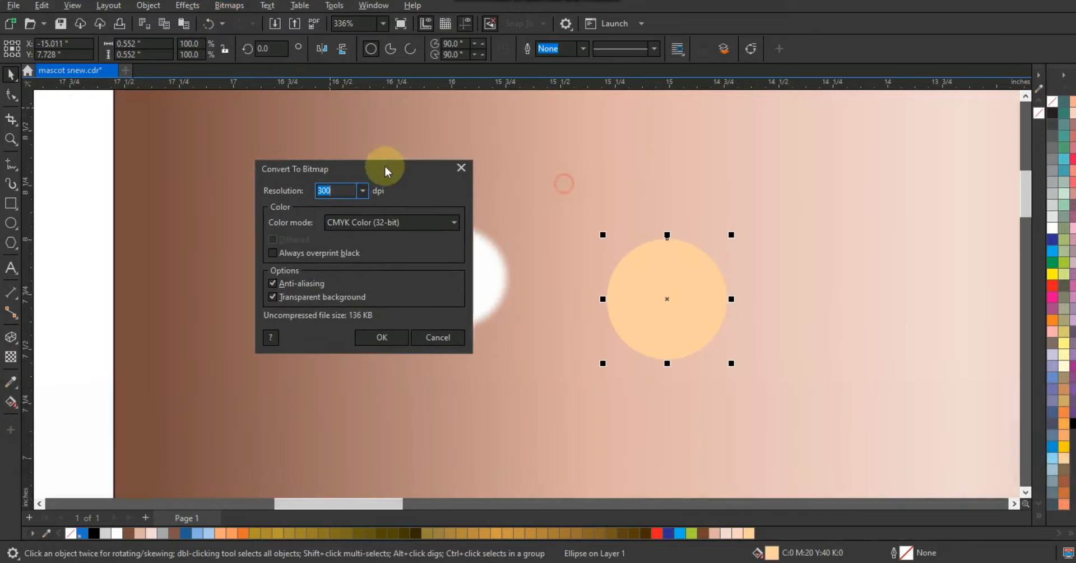
left_click(375, 338)
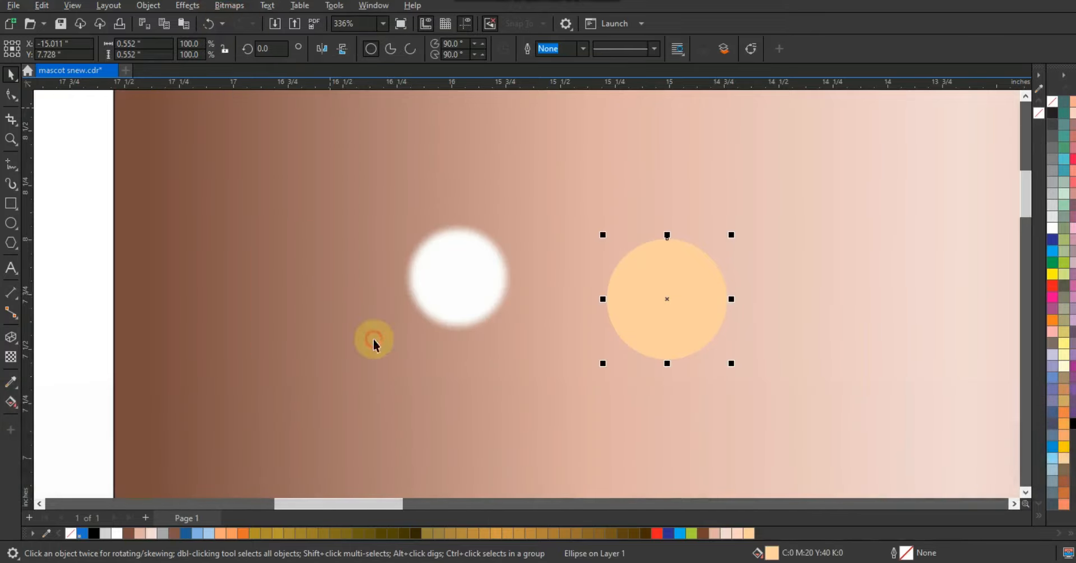
Step: Apply a Gaussian Blur with a radius of 4.9 pixels to the light orange circle
left_click(188, 6)
mouse_move(204, 86)
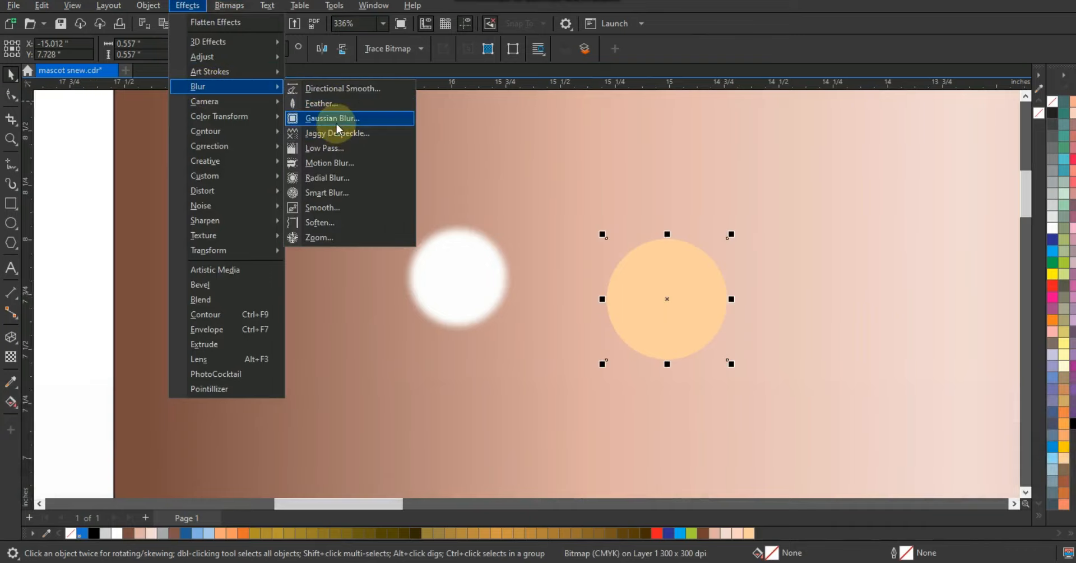
left_click(337, 120)
left_click_drag(537, 219, 344, 113)
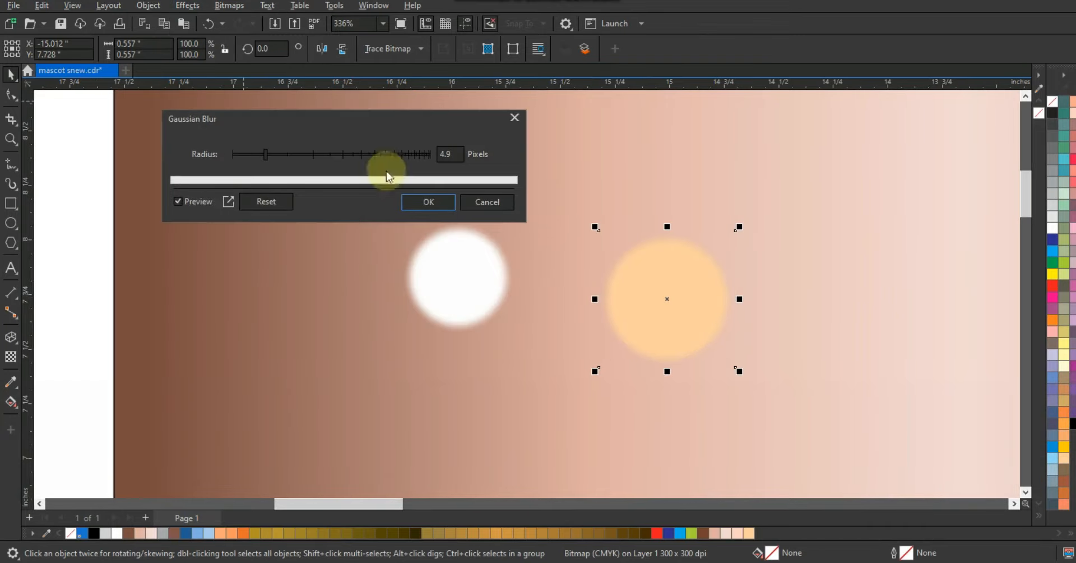
left_click(429, 201)
key("F3")
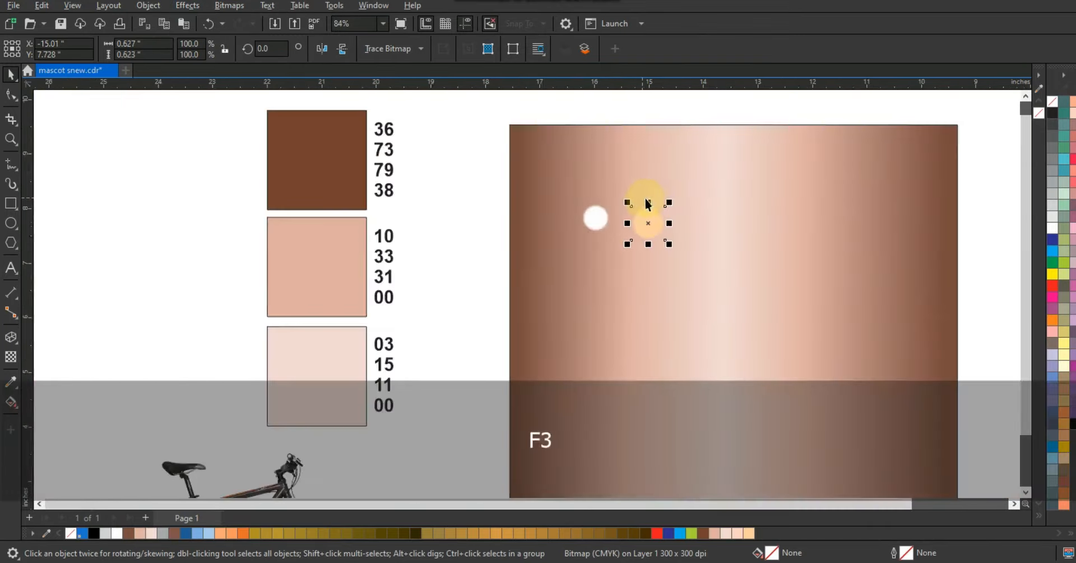
Step: Scatter copies of the blurred white and light orange circles over the background square's upper left area, making some orange copies smaller
key("F3")
left_click_drag(549, 143, 1028, 401)
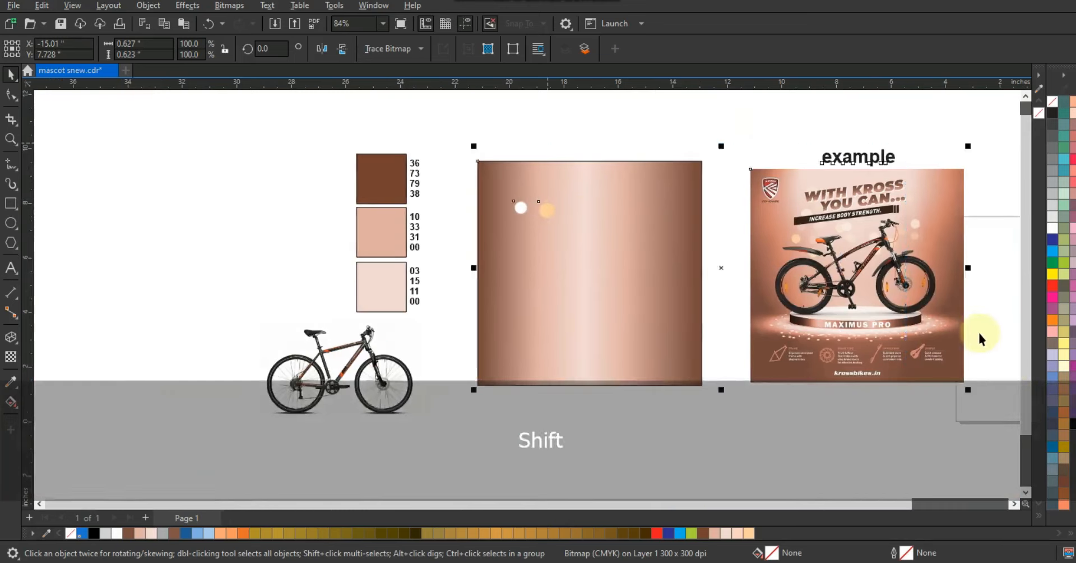
key("shift+F2")
key("Escape")
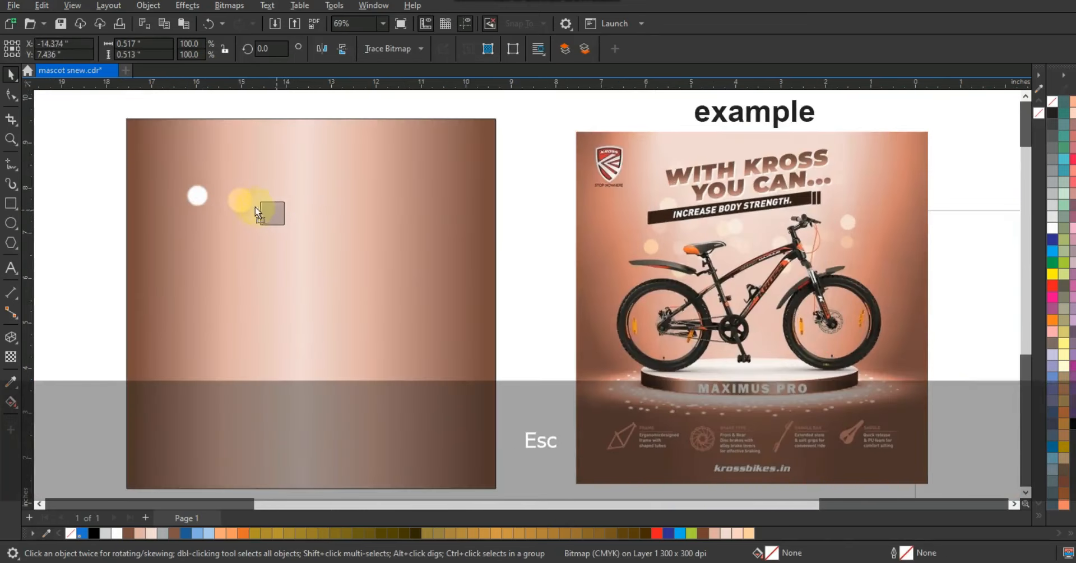
left_click_drag(256, 208, 252, 171)
left_click_drag(200, 196, 283, 255)
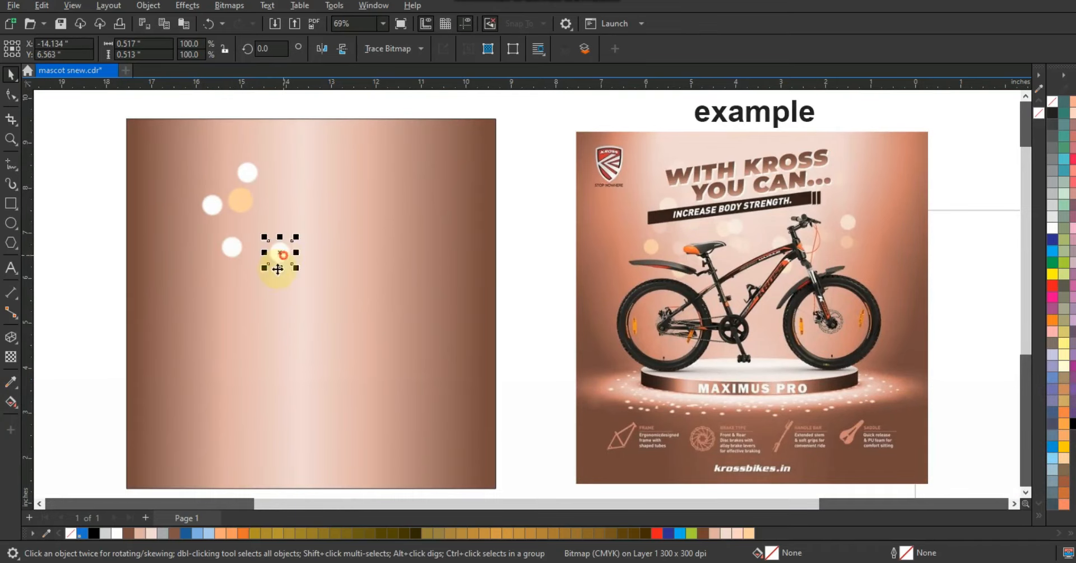
left_click_drag(250, 204, 255, 227)
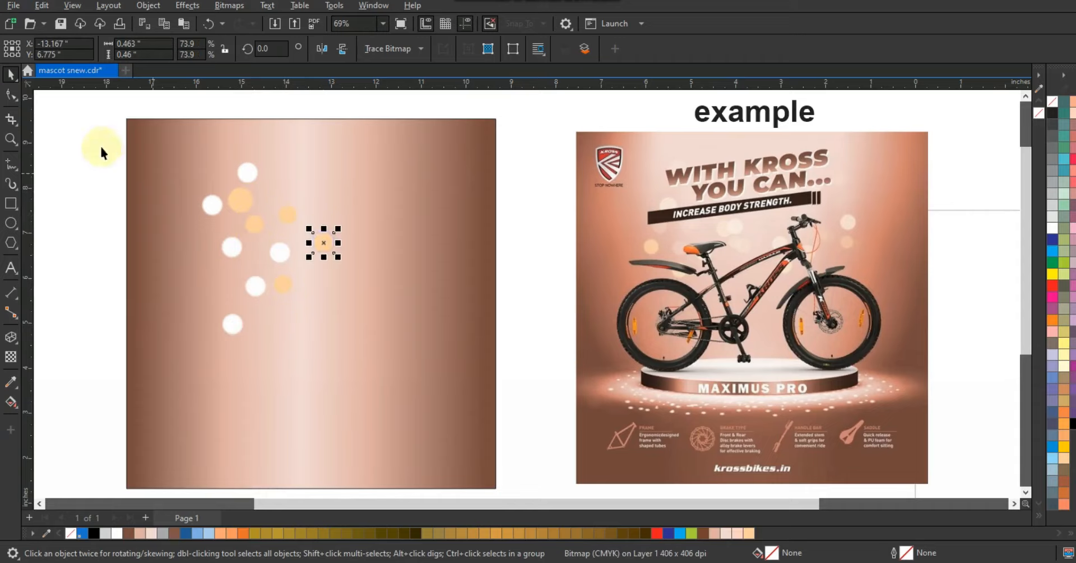
Step: Duplicate the scattered circles toward the square's right side and fill the gaps with more white and orange copies
left_click_drag(359, 342, 375, 347)
left_click_drag(279, 255, 293, 182)
right_click(392, 257)
key("Escape")
right_click(318, 275)
right_click(292, 182)
left_click_drag(353, 200, 225, 273)
right_click(225, 273)
left_click_drag(369, 288, 469, 368)
right_click(382, 328)
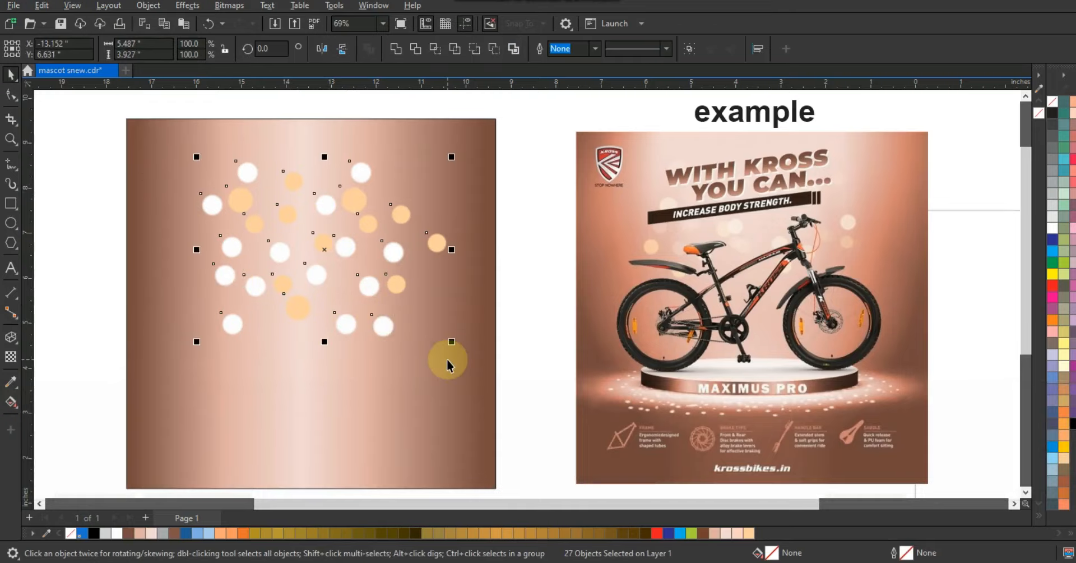
Step: Apply a uniform transparency of about 60 to all the white and light orange circles
left_click(15, 358)
left_click_drag(307, 351, 314, 354)
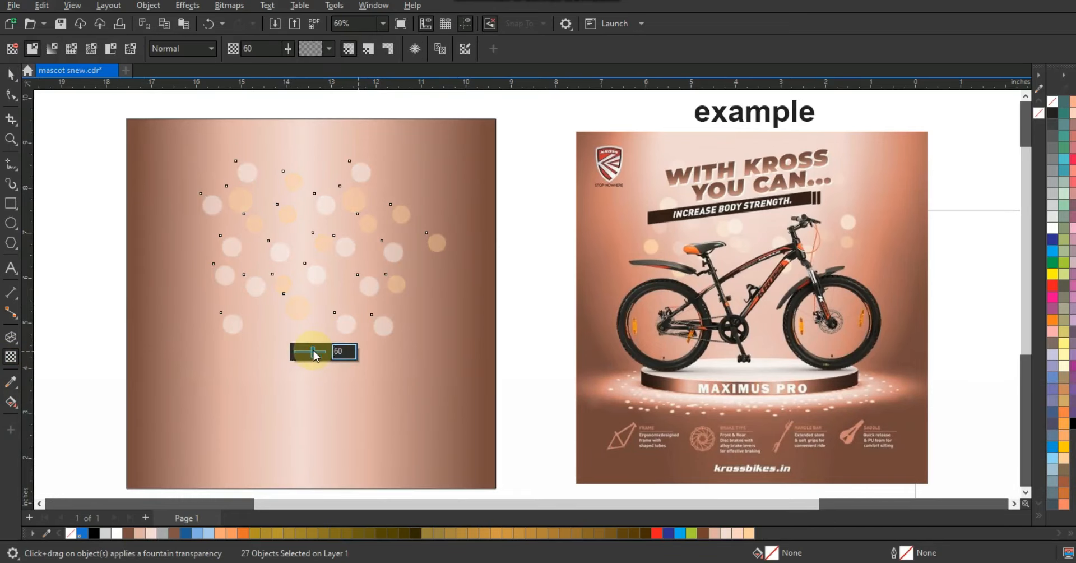
left_click_drag(312, 352, 317, 355)
Step: Scale the circle cluster down to about 5.14 by 3.68 inches and shift it slightly upward on the background
left_click(11, 73)
mouse_move(453, 350)
left_mouse_down()
mouse_move(462, 357)
mouse_move(443, 343)
left_mouse_up()
left_click_drag(366, 228, 366, 218)
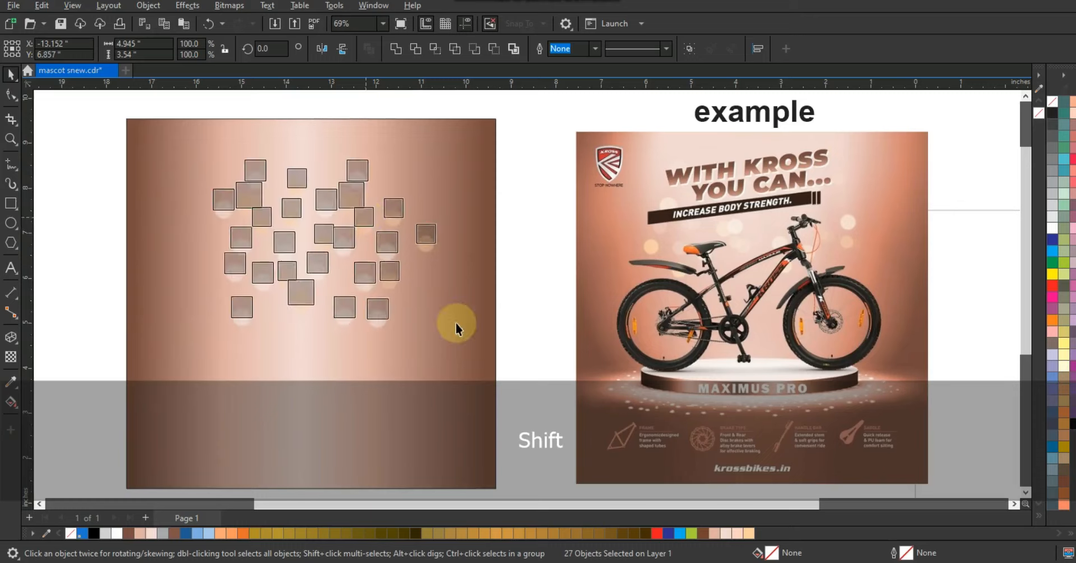
left_click_drag(439, 322, 444, 328)
Step: Lock the transparent circles in place on the background square
right_click(403, 211)
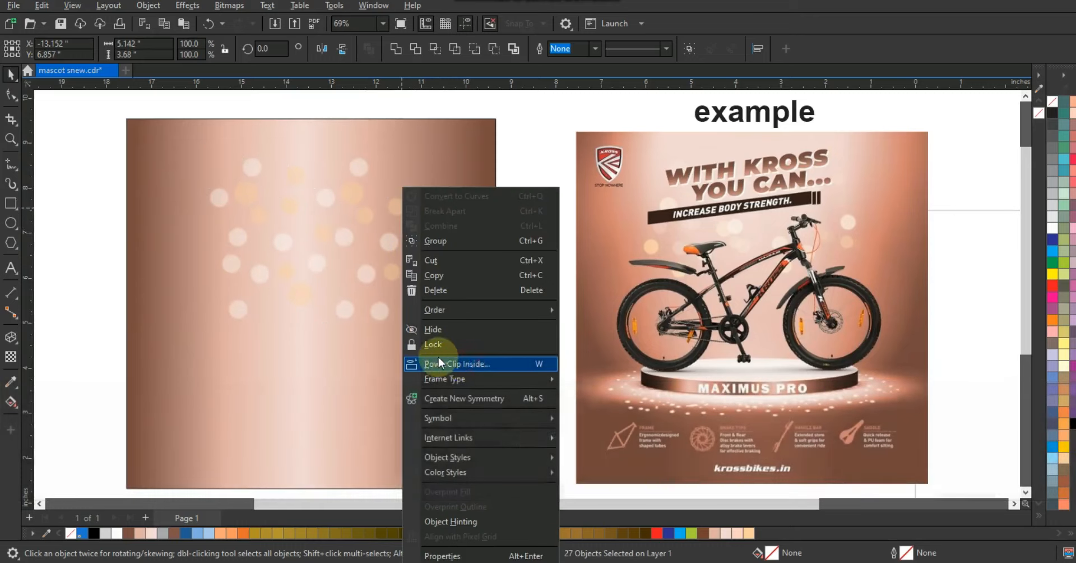
left_click(438, 363)
left_click(443, 351)
left_click(532, 331)
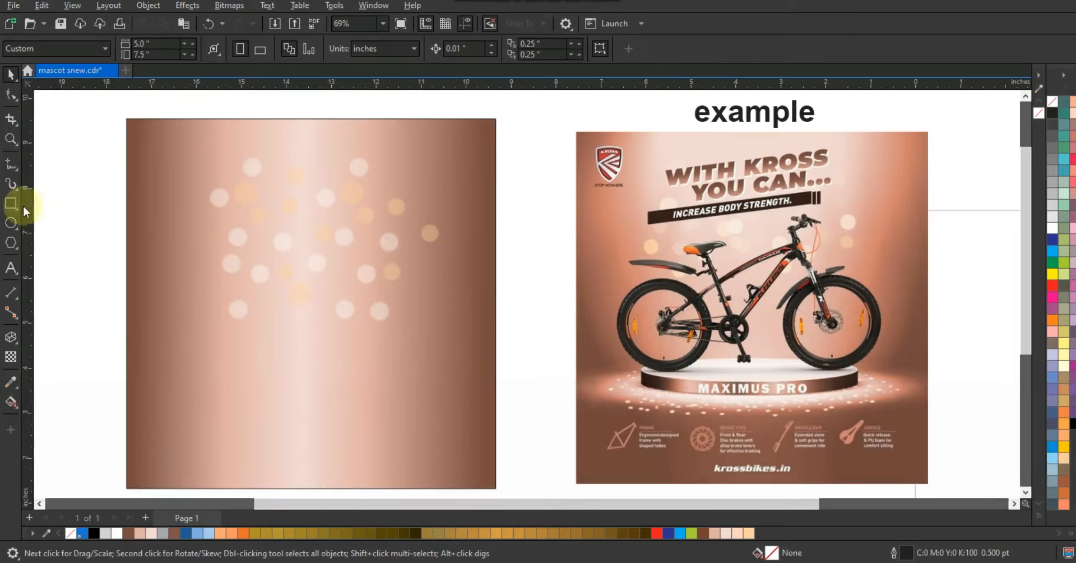
Step: Draw a circle about 4.57 inches in diameter over the square's lower half and set its outline to 3 pt
left_click(12, 223)
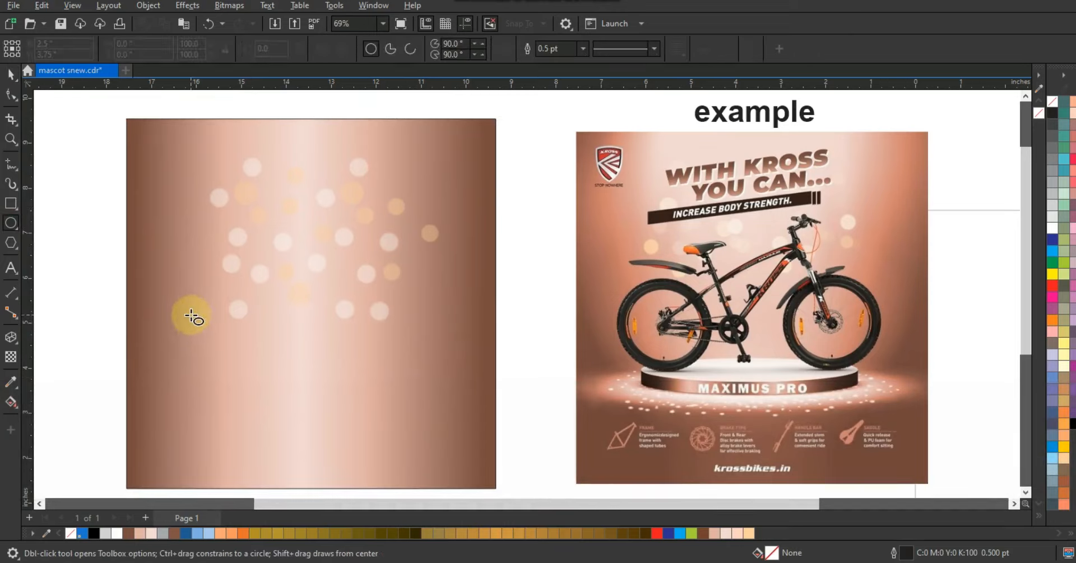
left_click_drag(190, 268, 398, 477)
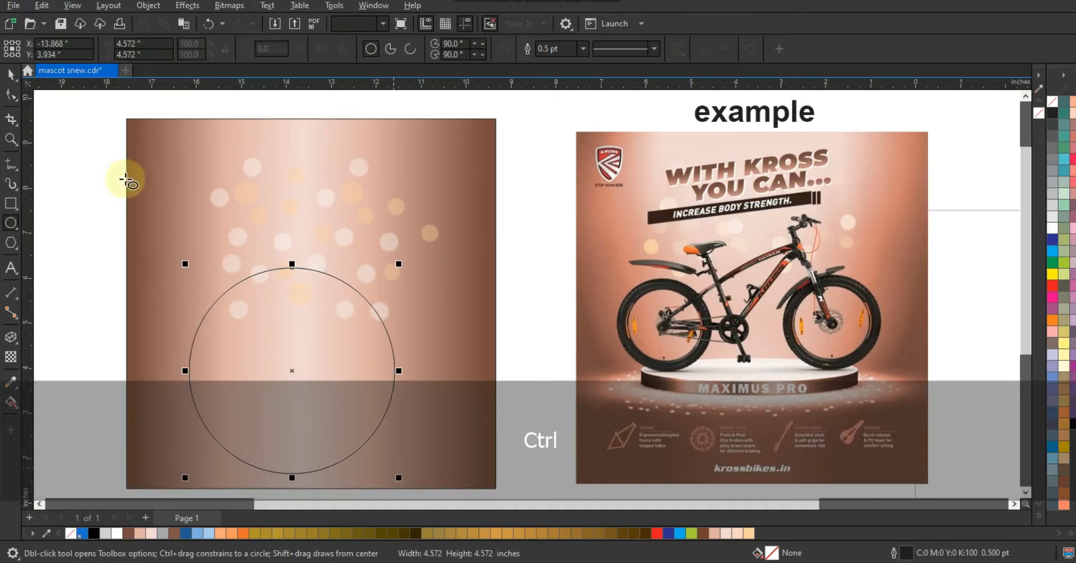
left_click(10, 73)
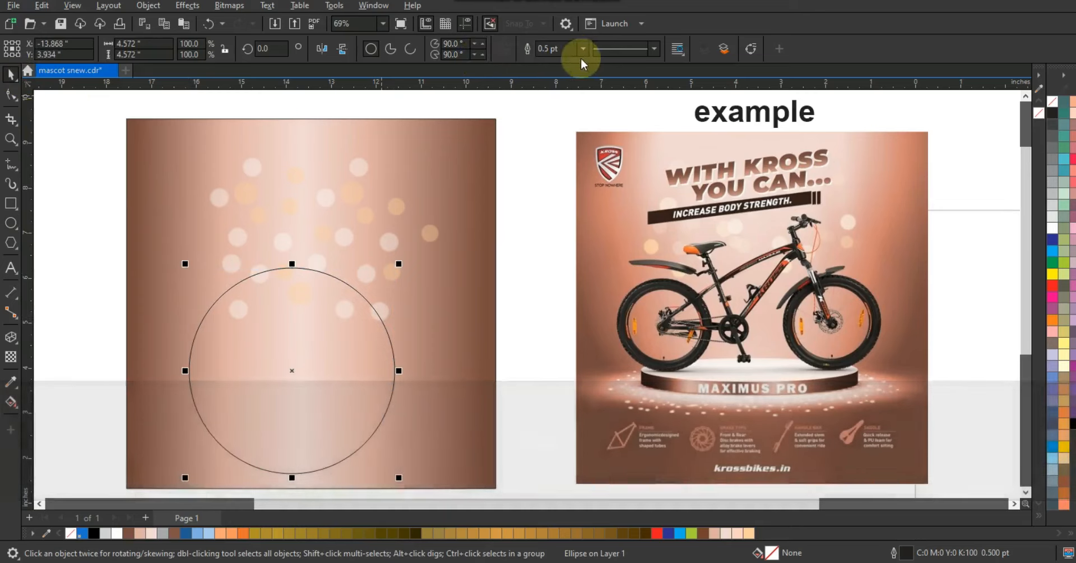
left_click(583, 48)
left_click(564, 140)
Step: Move the outlined circle slightly upward and centre it horizontally on the background square
left_click_drag(290, 402, 308, 383)
left_click(457, 348, "shift")
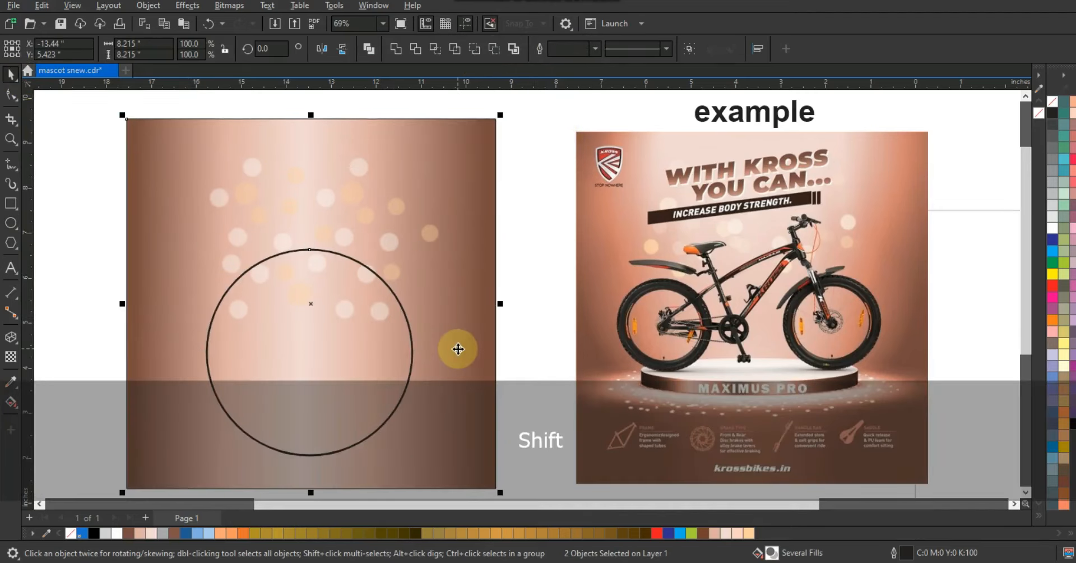
left_click(619, 372, "shift")
key("shift+F2")
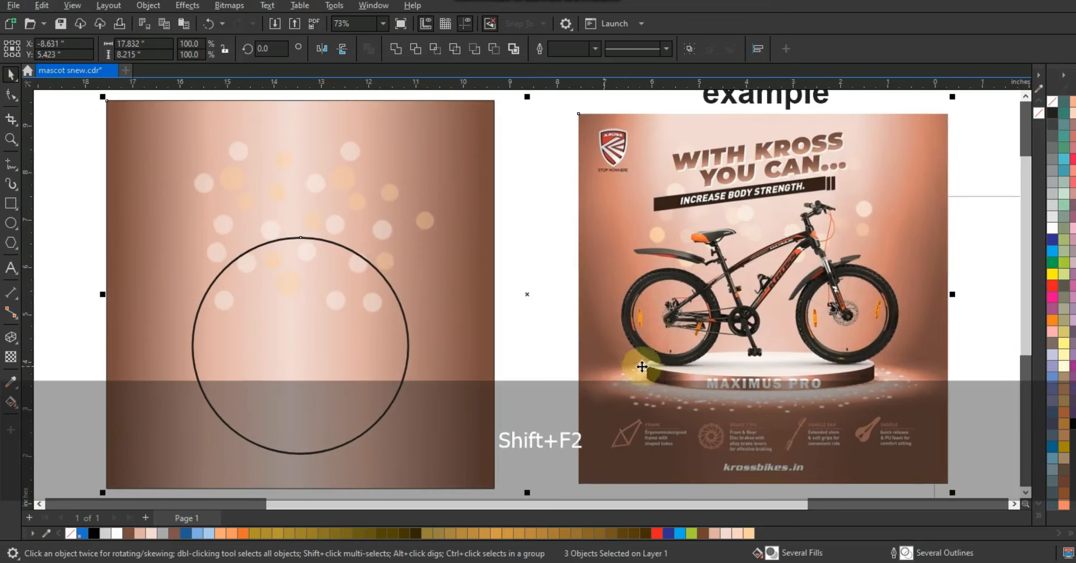
key("Escape")
Step: Flatten and widen the circle into an ellipse about 5.86 by 0.81 inches and fill it with white
left_click(301, 453)
left_click_drag(301, 455, 294, 416)
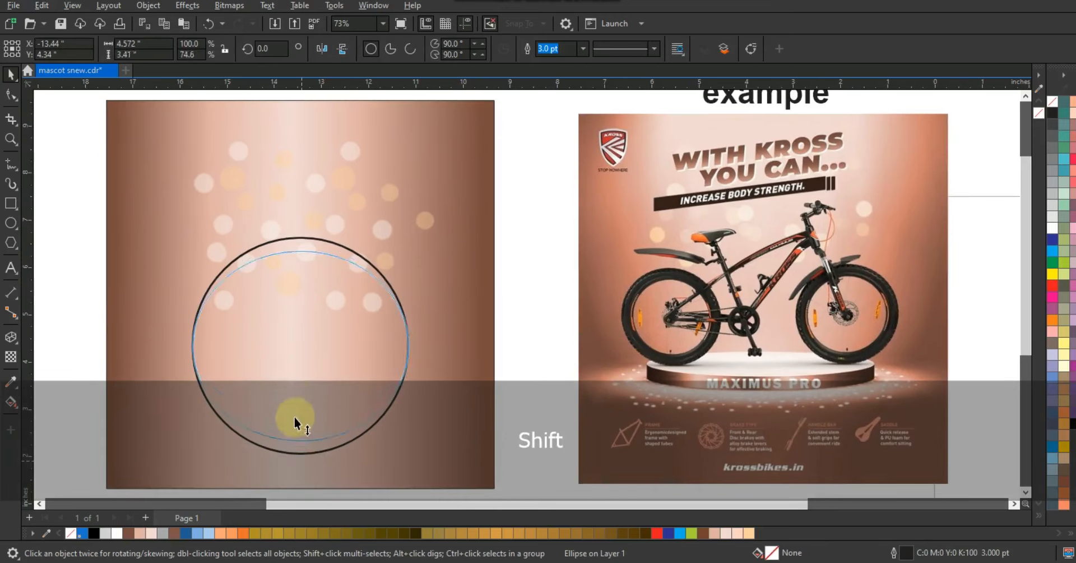
left_click_drag(293, 375, 293, 365)
left_click_drag(413, 364, 441, 380)
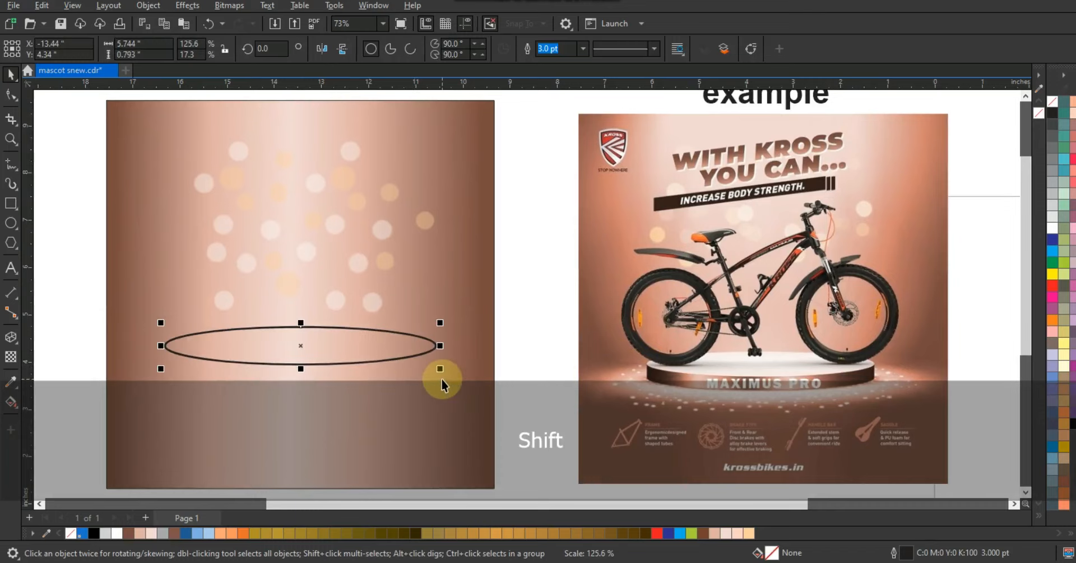
left_click_drag(439, 370, 440, 371)
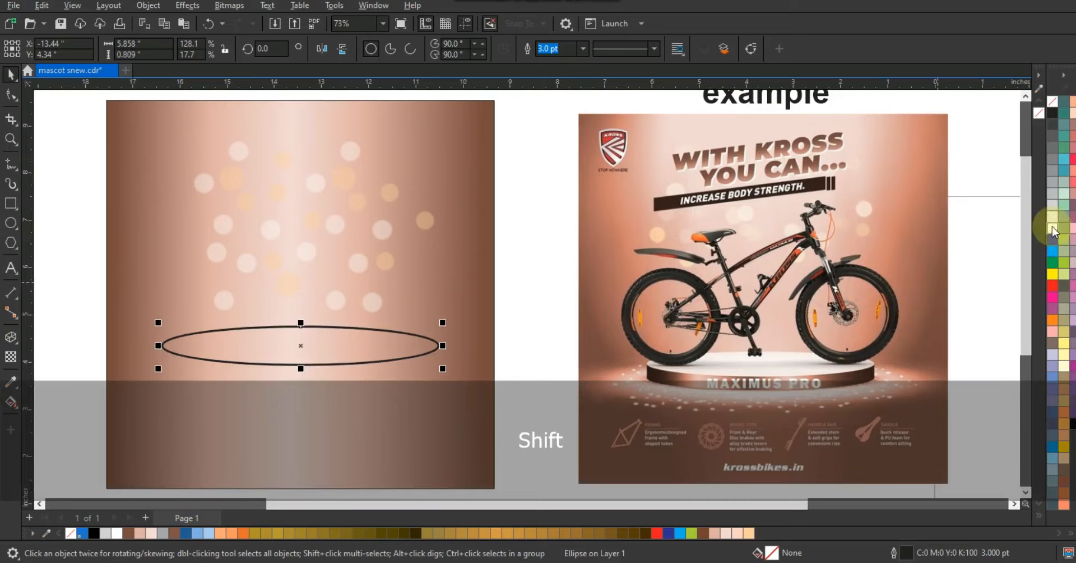
left_click(1053, 227)
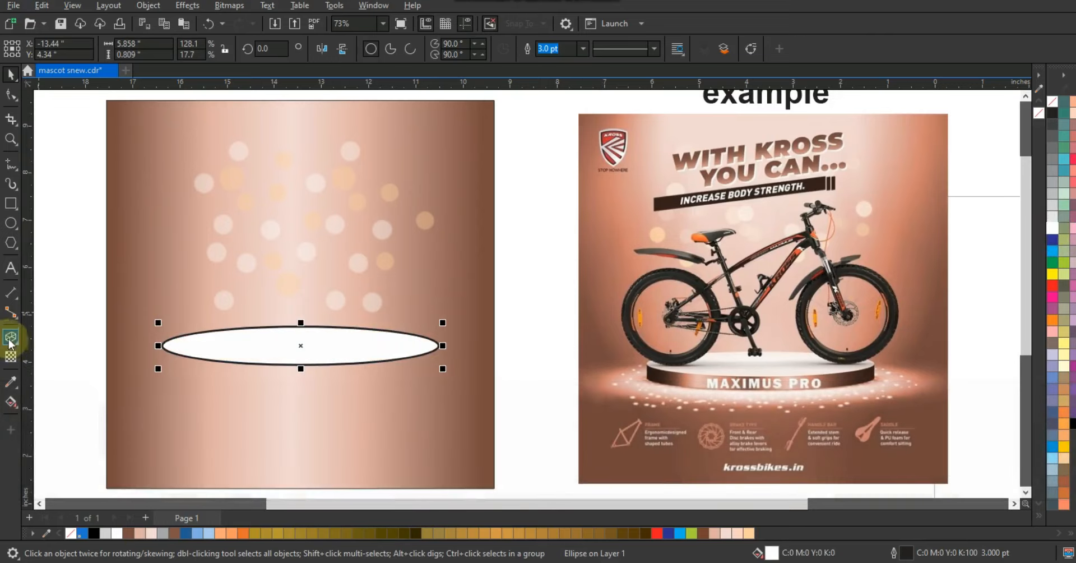
Step: Extrude the white ellipse downward by about 1.89 inches and change it to a parallel extrusion type
left_click(20, 346)
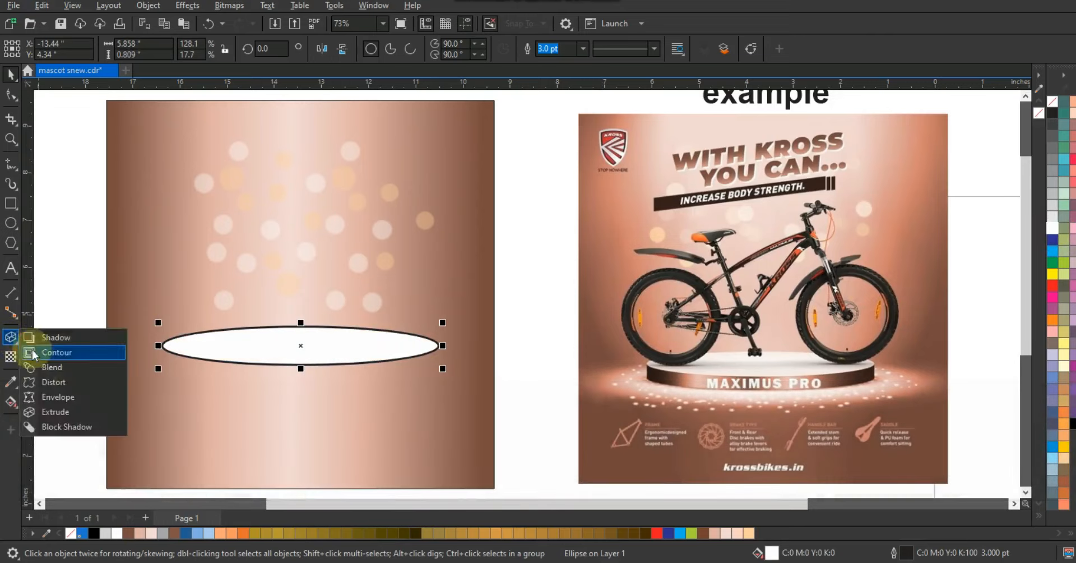
left_click(45, 410)
left_click_drag(297, 352, 301, 434)
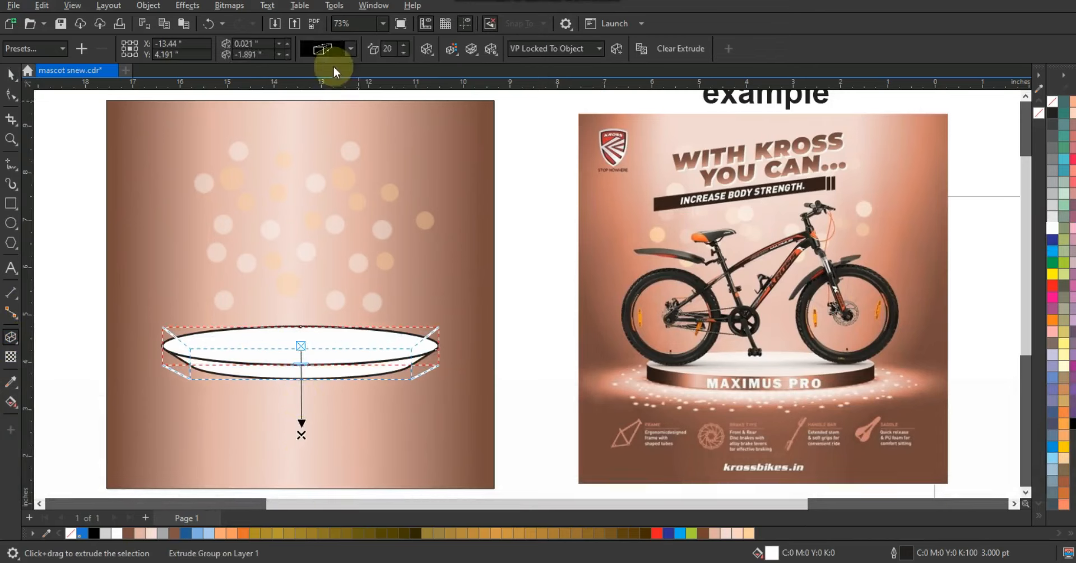
left_click(350, 49)
left_click(369, 183)
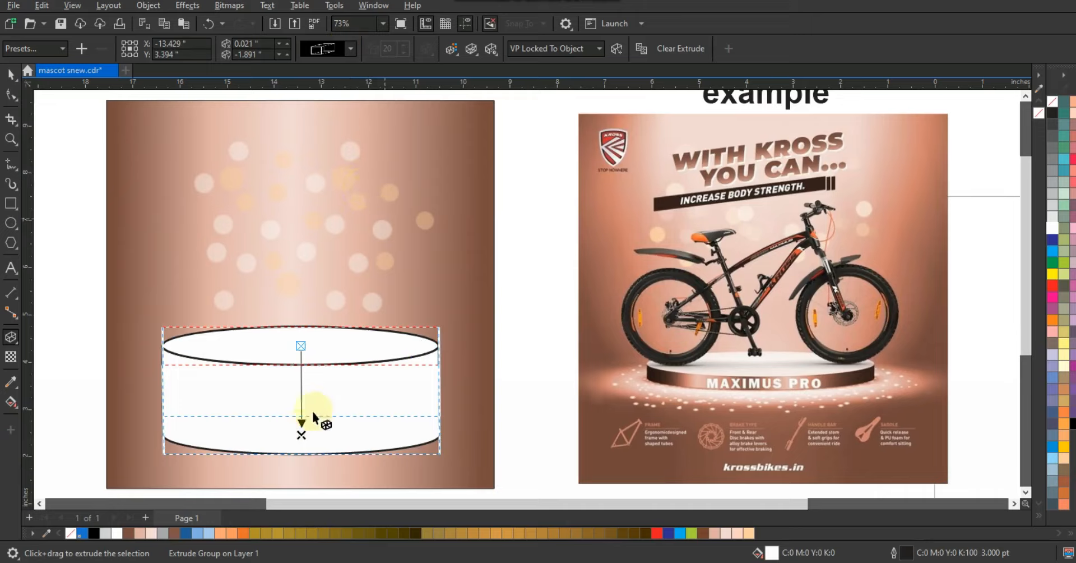
Step: Shorten the podium's extrusion to about 0.51 inches and straighten its direction vertically
left_click_drag(300, 434, 302, 370)
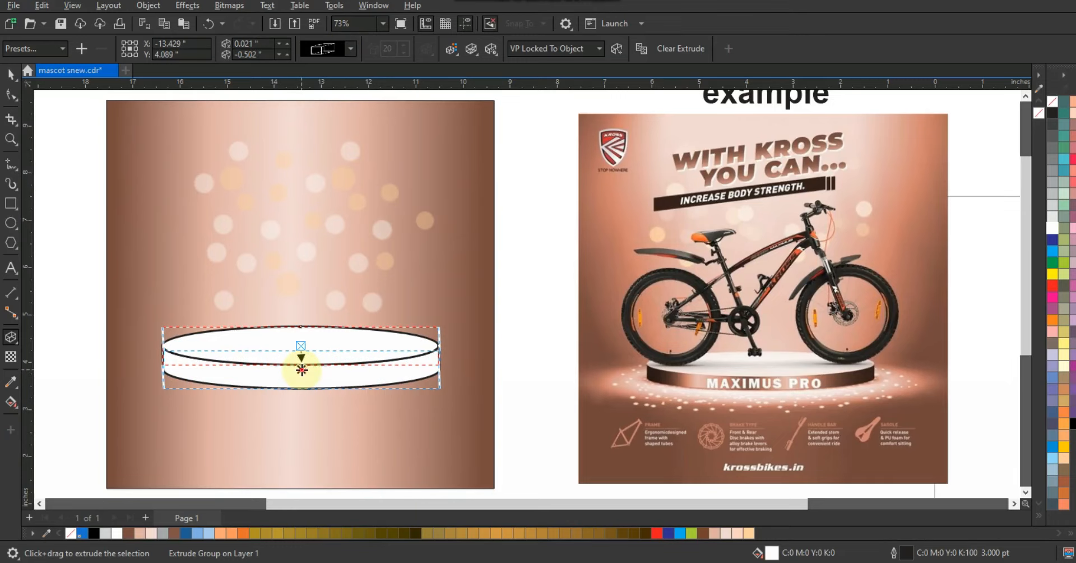
left_click(400, 314)
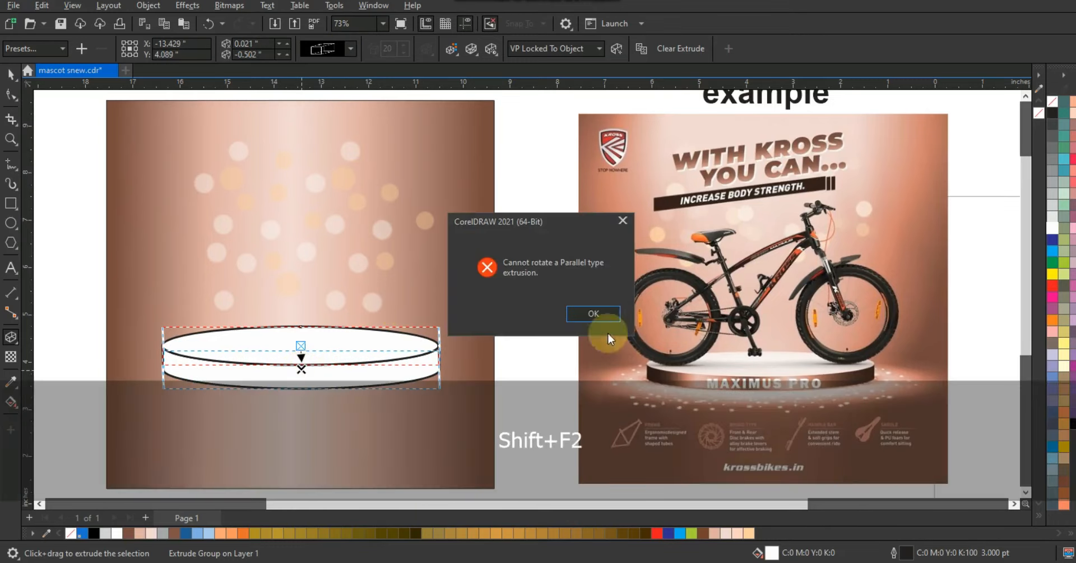
left_click(608, 315)
key("shift+F2")
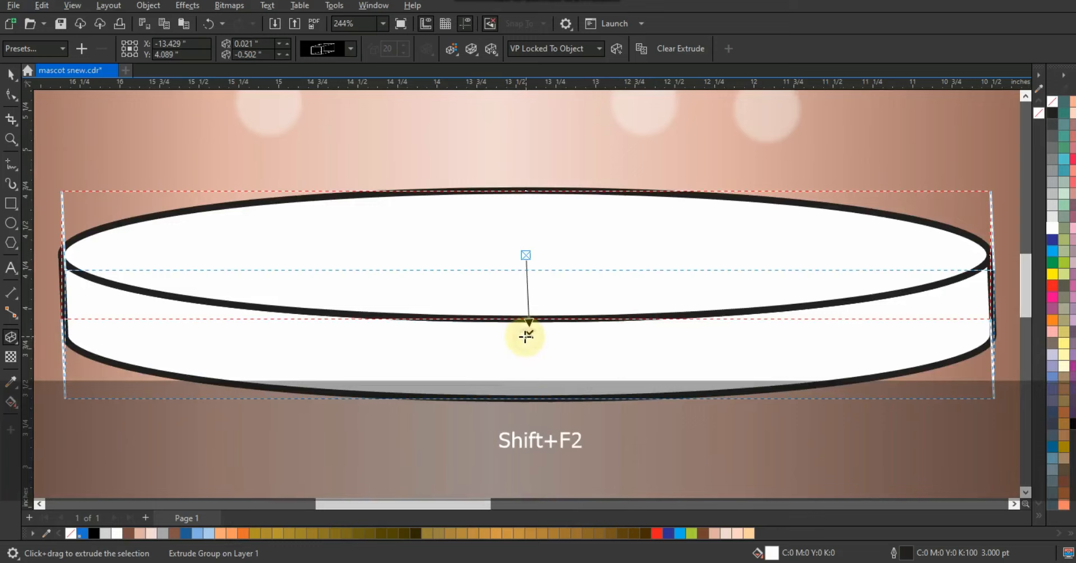
left_click_drag(525, 335, 525, 335)
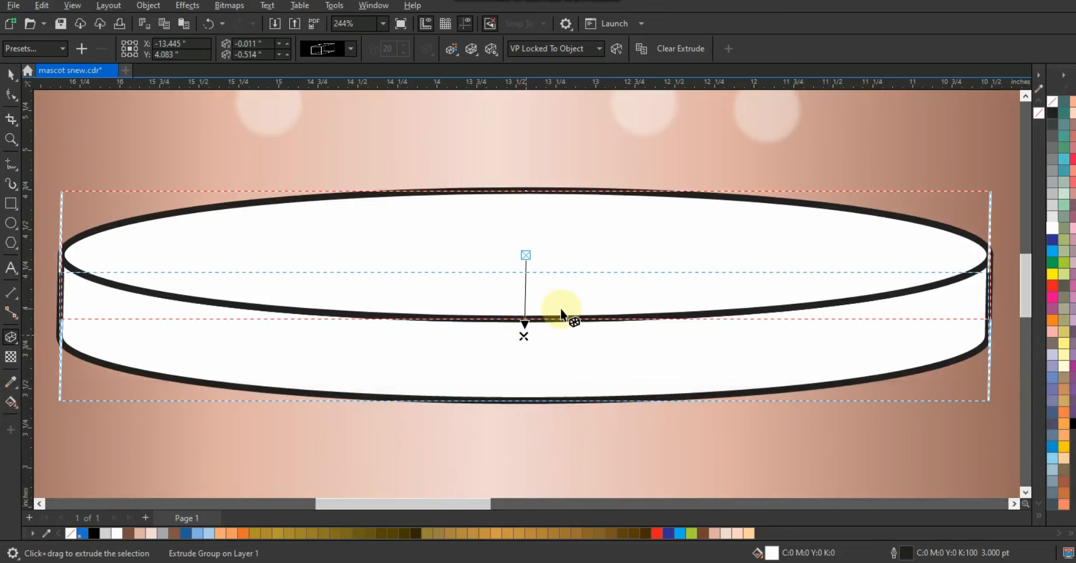
Step: Break the podium's extrude group apart into separate top and side shapes
key("F3")
key("F3")
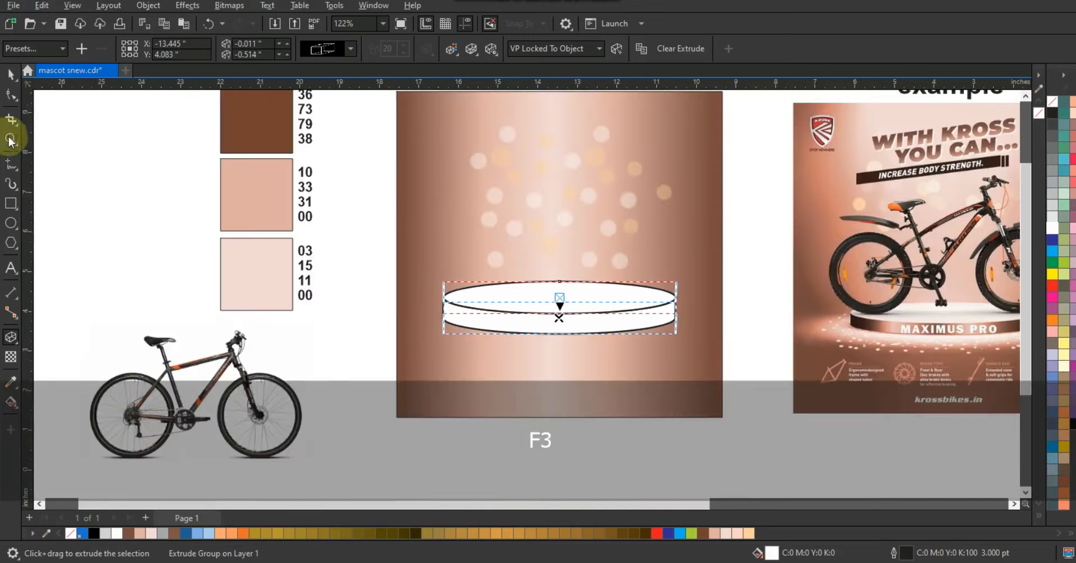
left_click(11, 73)
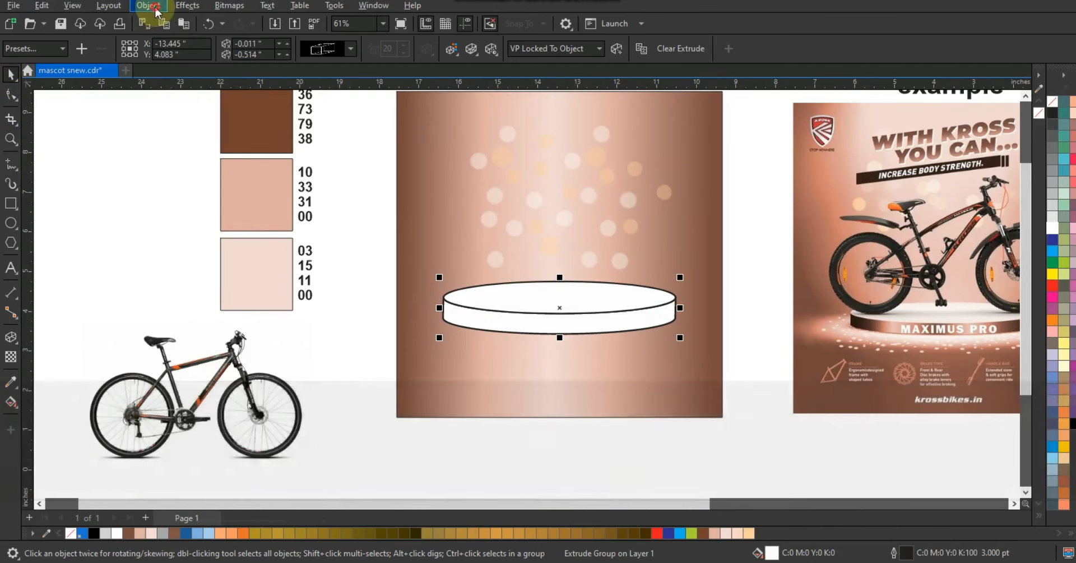
left_click(148, 6)
left_click(207, 319)
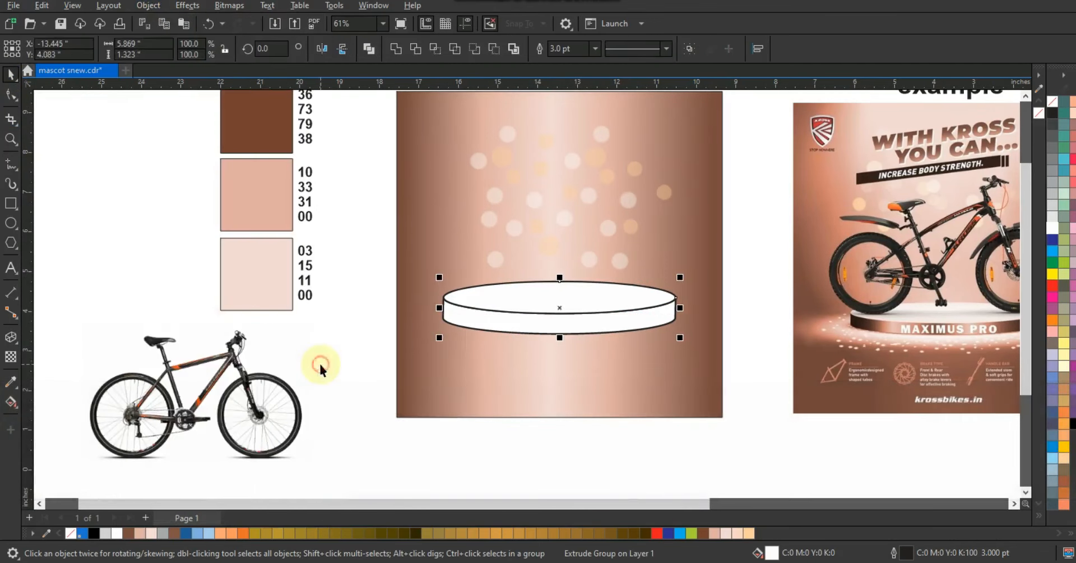
Step: Fill the podium's side with a horizontal linear gradient that is brown at both ends and peach in the middle
left_click(551, 320)
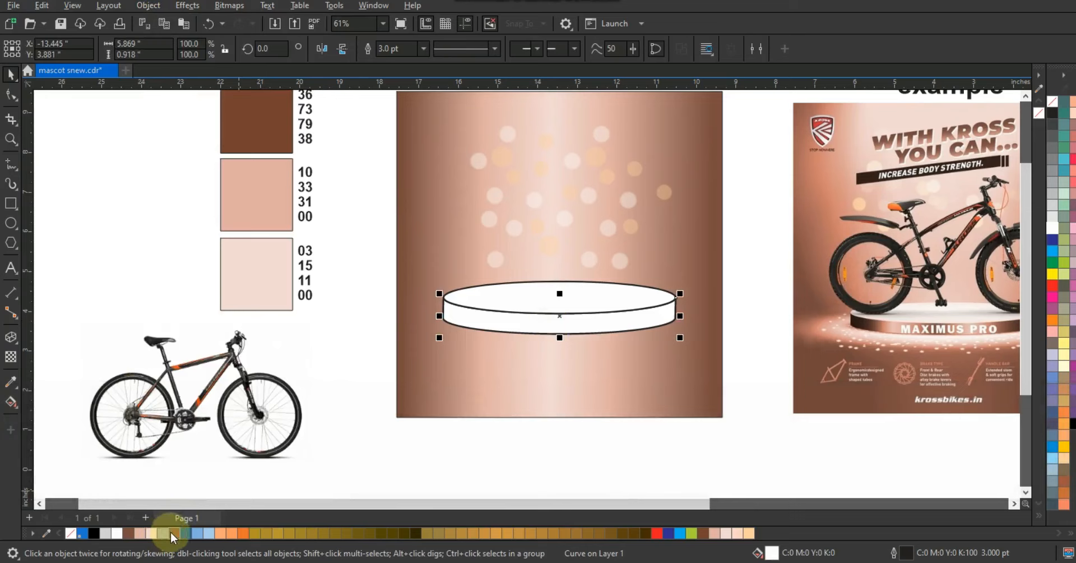
left_click(172, 533)
key("g")
left_click_drag(463, 316, 667, 317)
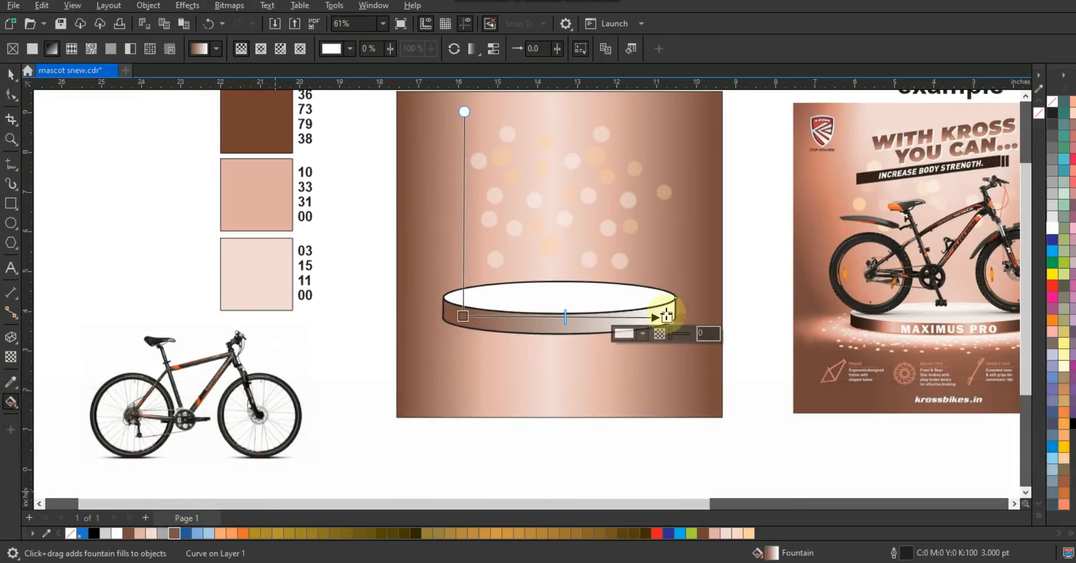
left_click(175, 533)
left_click_drag(139, 533, 546, 367)
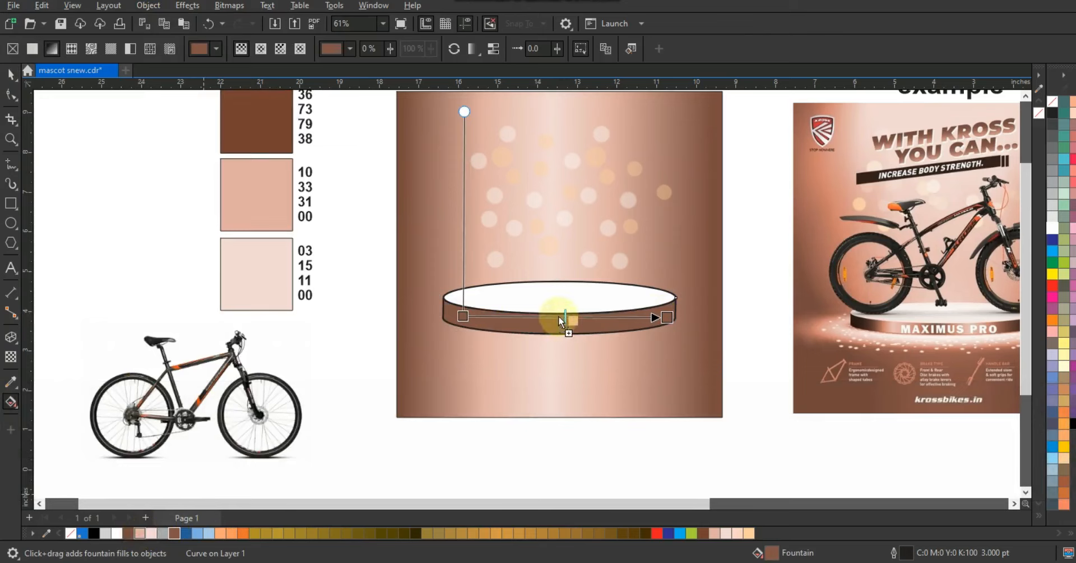
left_click_drag(559, 317, 560, 317)
left_click_drag(667, 317, 674, 314)
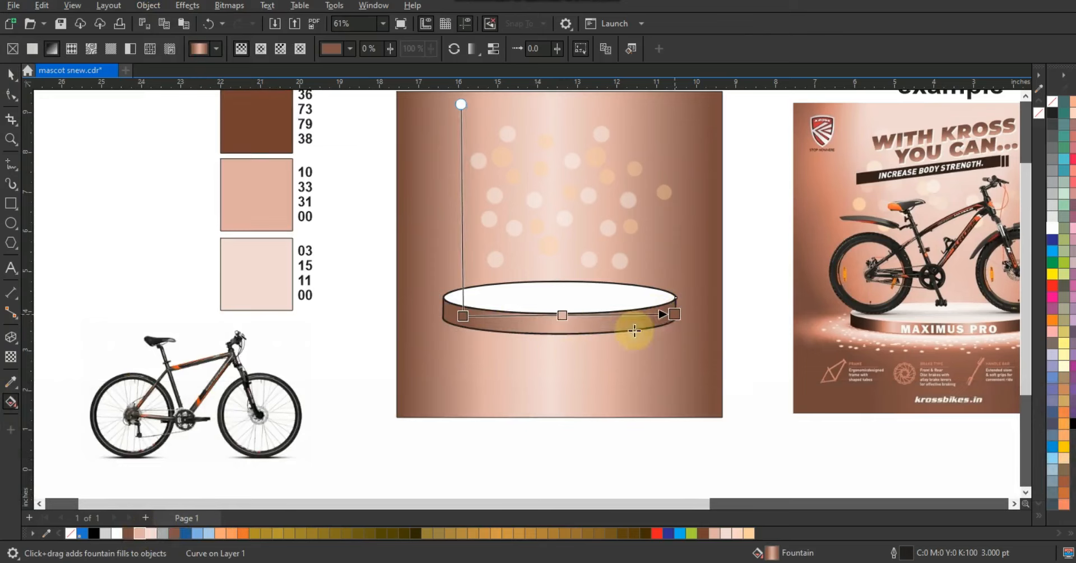
left_click_drag(461, 316, 454, 315)
Step: Remove the outlines from the podium's top and side shapes and group the two shapes
left_click(10, 74)
left_click(640, 295)
left_click_drag(361, 250, 715, 361)
right_click(1052, 102)
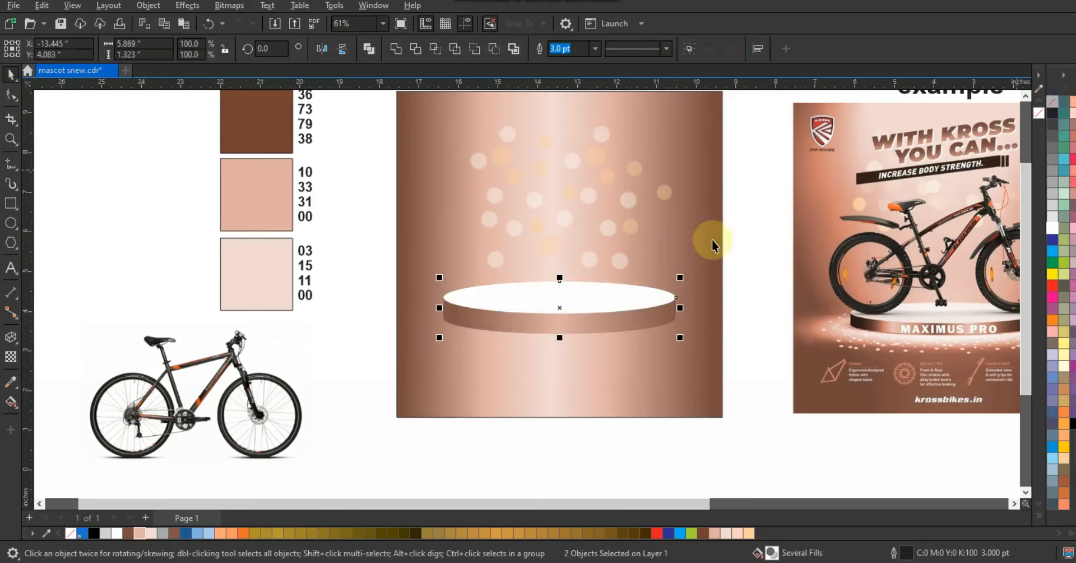
key("ctrl+g")
Step: Centre the podium group horizontally on the poster background and enlarge it proportionally to about 6.14 inches wide
left_click(716, 304, "shift")
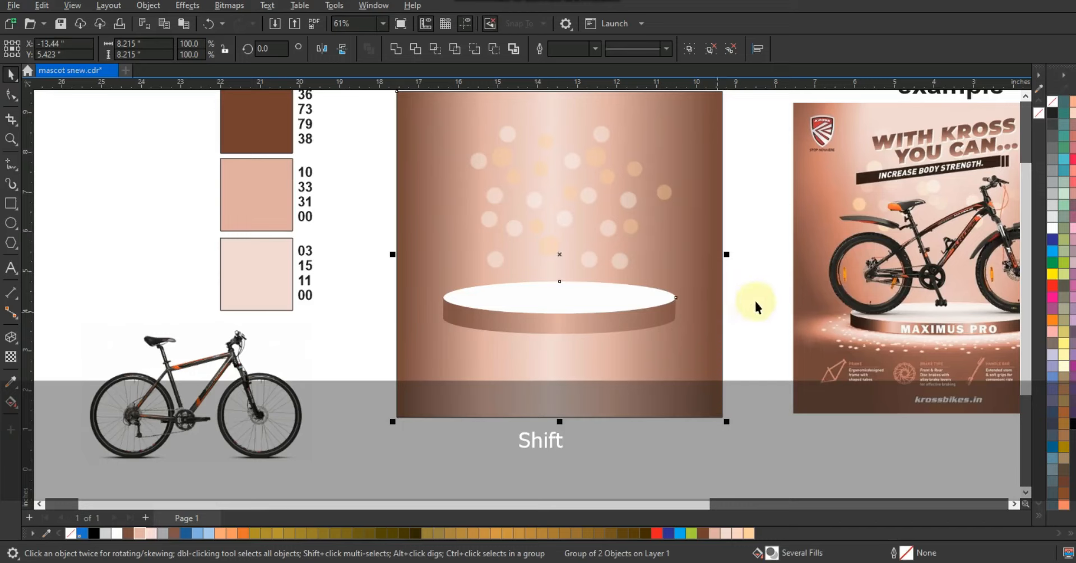
key("c")
left_click(675, 314)
left_click(704, 350, "shift")
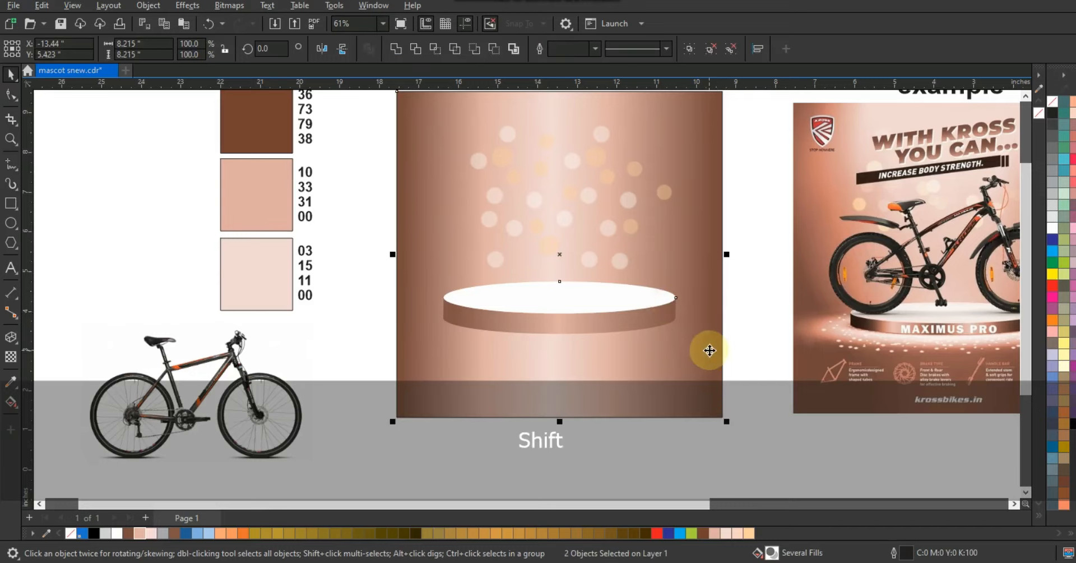
left_click(656, 308)
left_click_drag(679, 281, 686, 275)
key("c")
key("shift+F2")
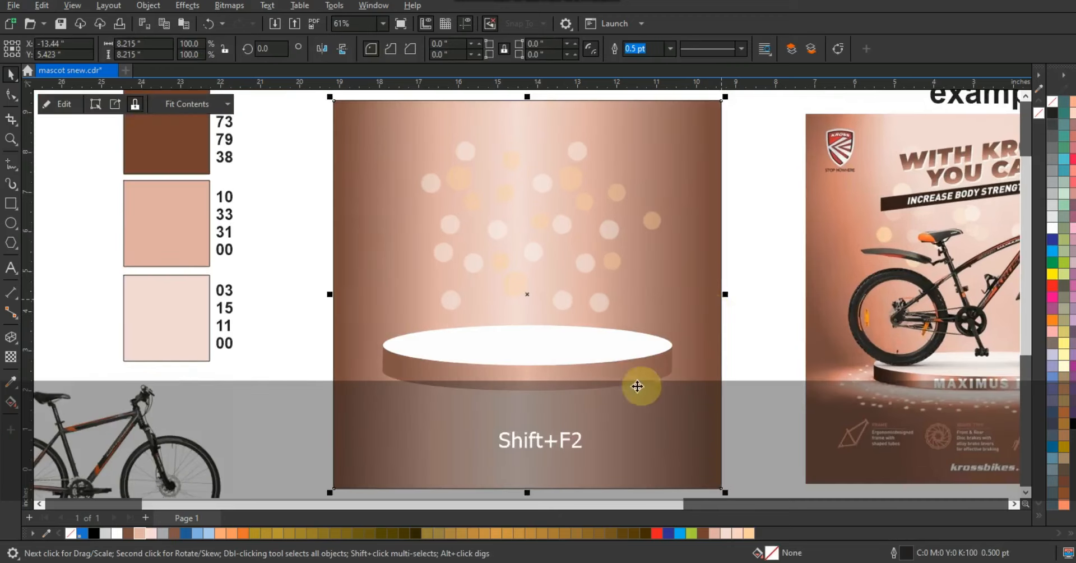
key("Escape")
left_click(617, 378)
key("F3")
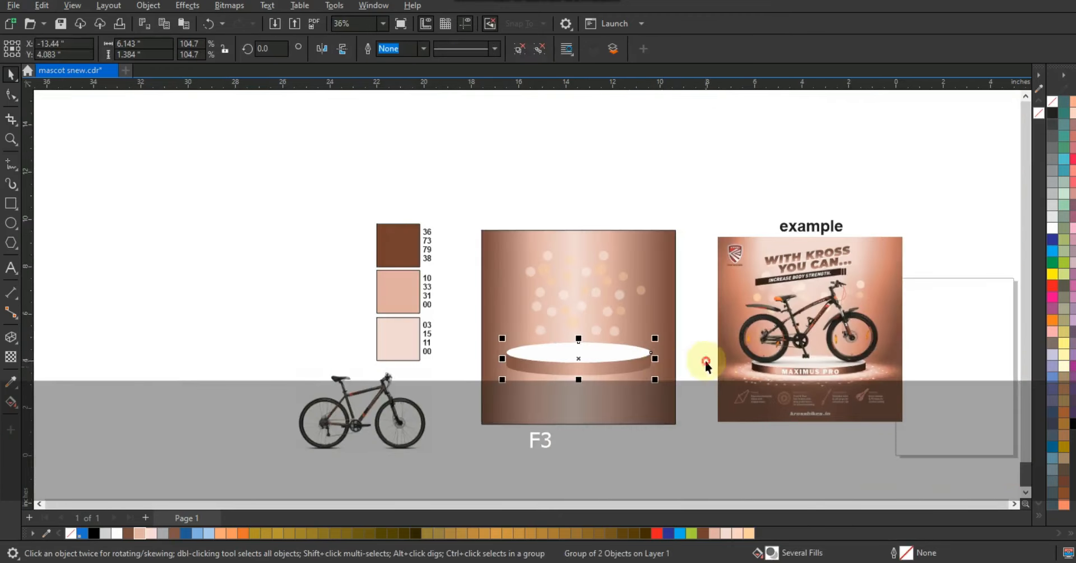
left_click(704, 363)
Step: Copy the podium's white top ellipse straight down below the podium and enlarge the copy to about 6.68 by 0.92 inches
left_click(635, 367)
key("Escape")
left_click_drag(597, 347, 600, 396)
left_click_drag(657, 415, 664, 416)
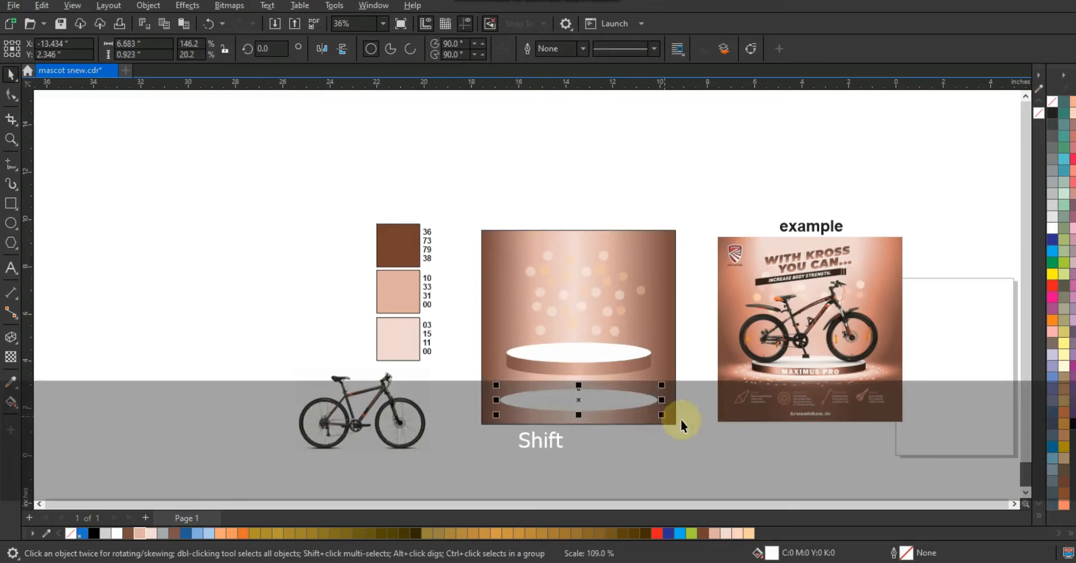
Step: Convert the lower white ellipse to a 300 dpi CMYK bitmap and undo the conversion
left_click(240, 6)
left_click(265, 22)
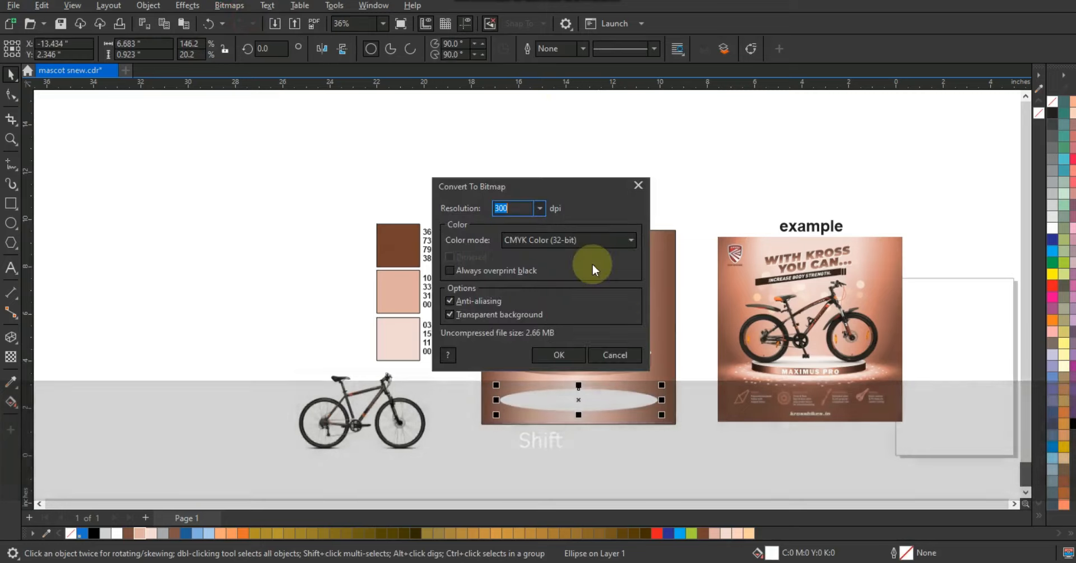
left_click(573, 357)
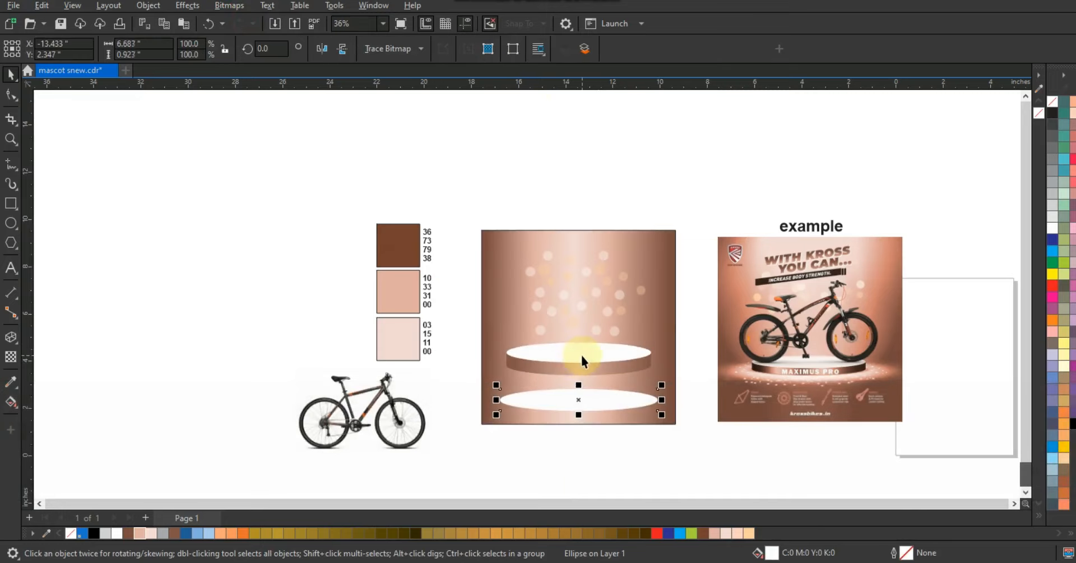
left_click(9, 139)
left_click_drag(454, 206, 831, 442)
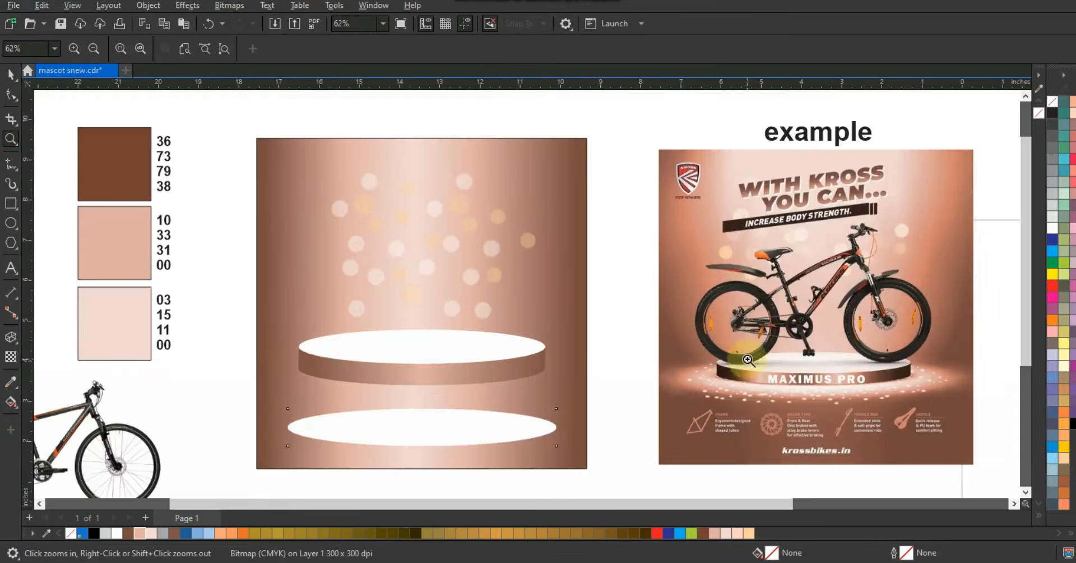
left_click(10, 74)
key("ctrl+z")
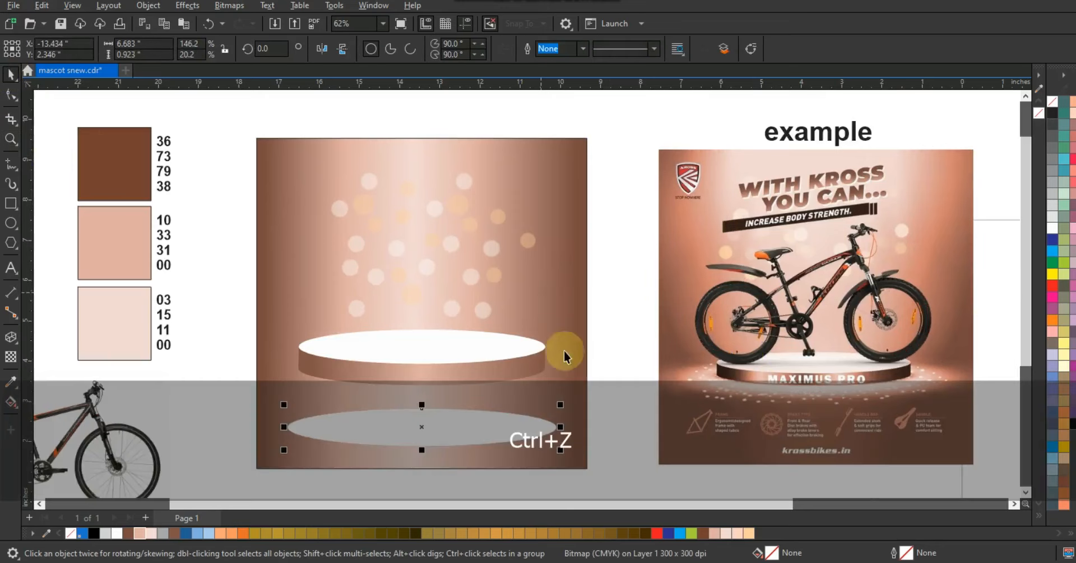
Step: Duplicate the lower white ellipse straight up above the podium and fill the duplicate with the light pink palette colour #F3DAD5
left_click_drag(478, 416, 455, 284)
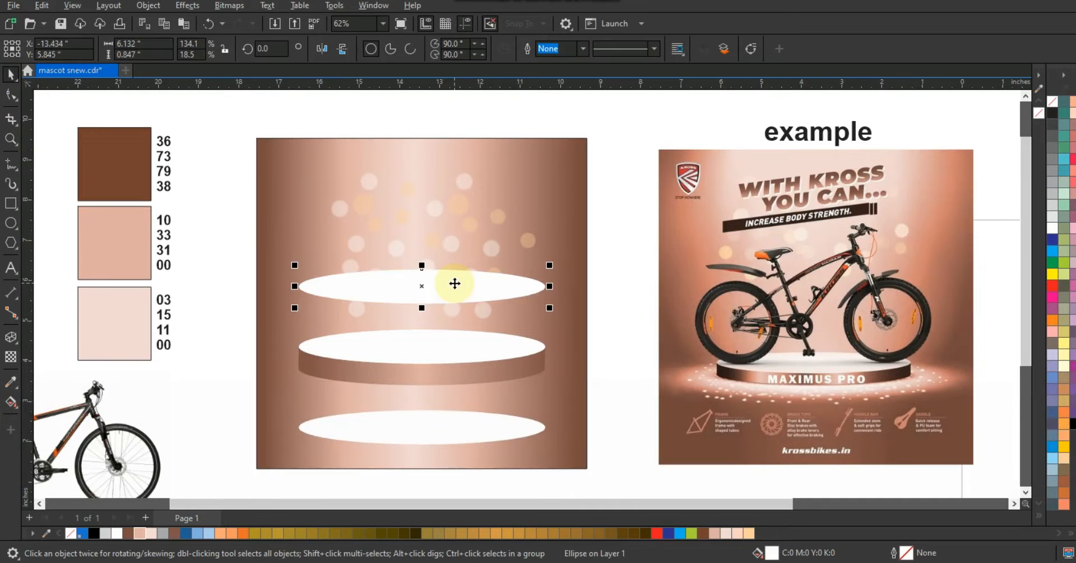
left_click(141, 532)
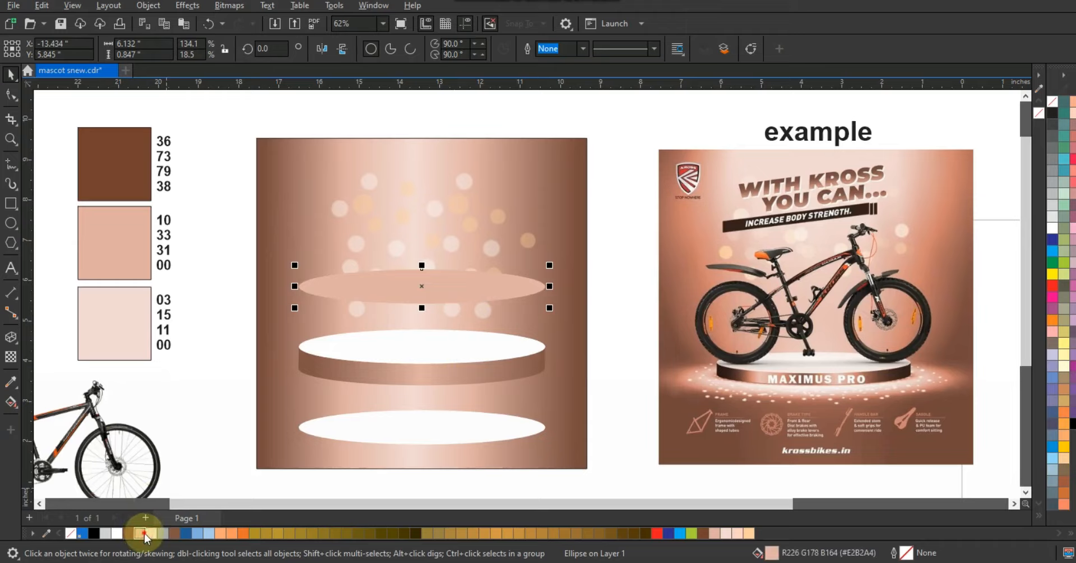
left_click(152, 532)
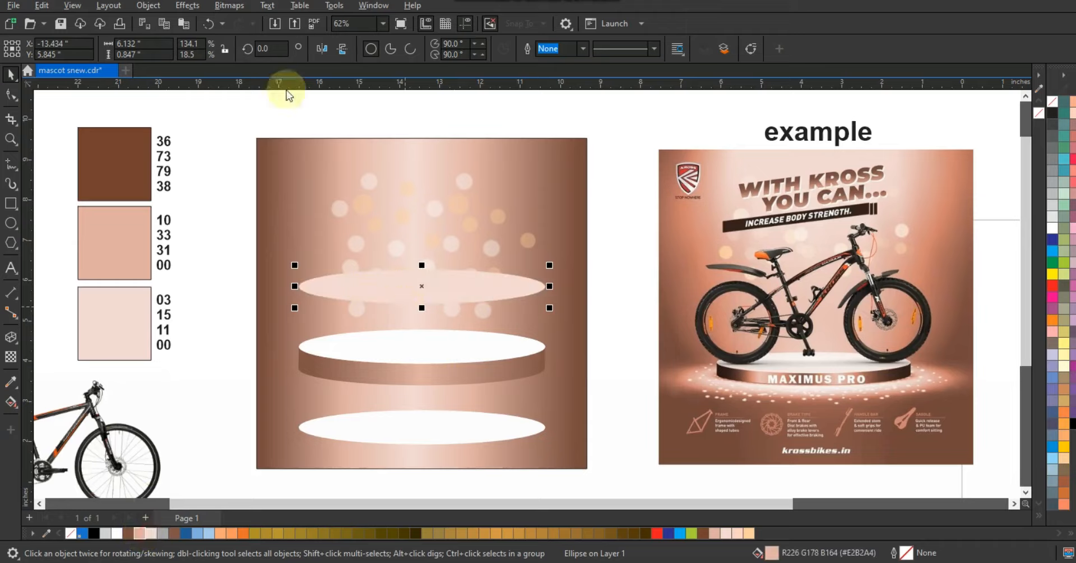
Step: Convert the pink ellipse to a 300 dpi CMYK bitmap with transparent background and apply a Gaussian blur of about 31.8 pixels
left_click(227, 6)
left_click(226, 21)
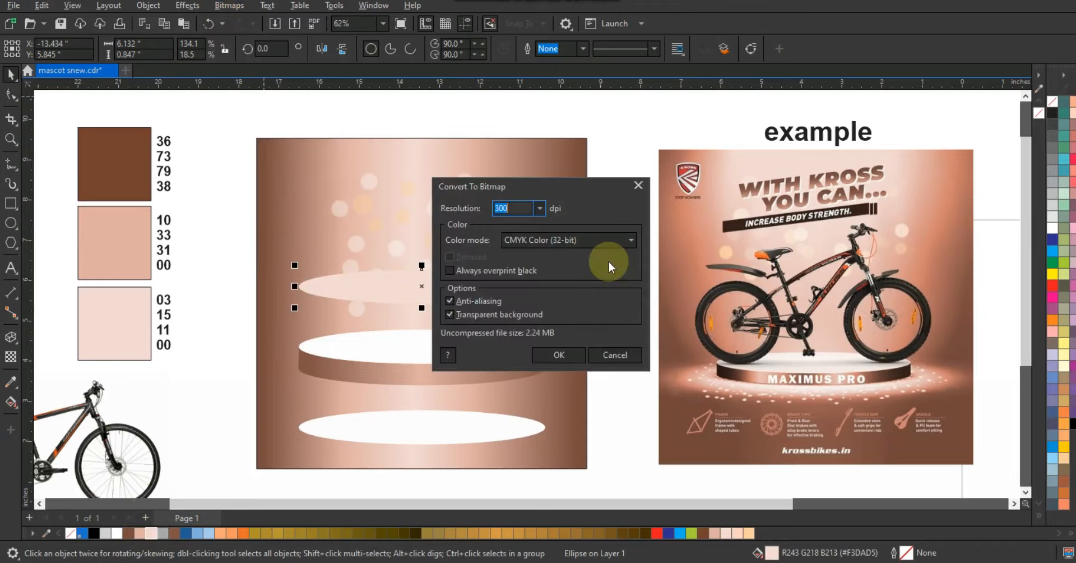
left_click(561, 352)
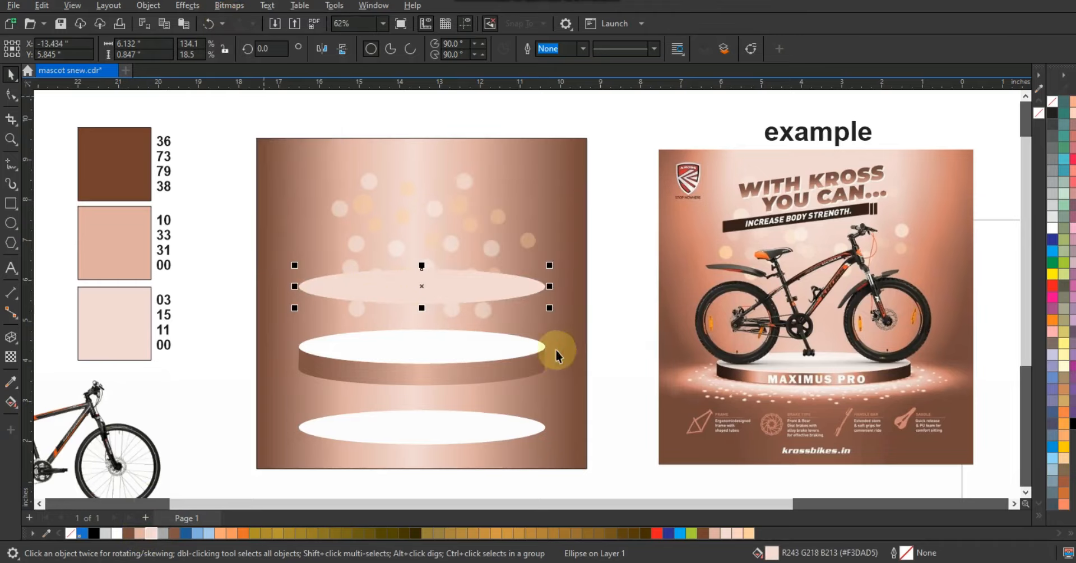
left_click(179, 6)
mouse_move(204, 87)
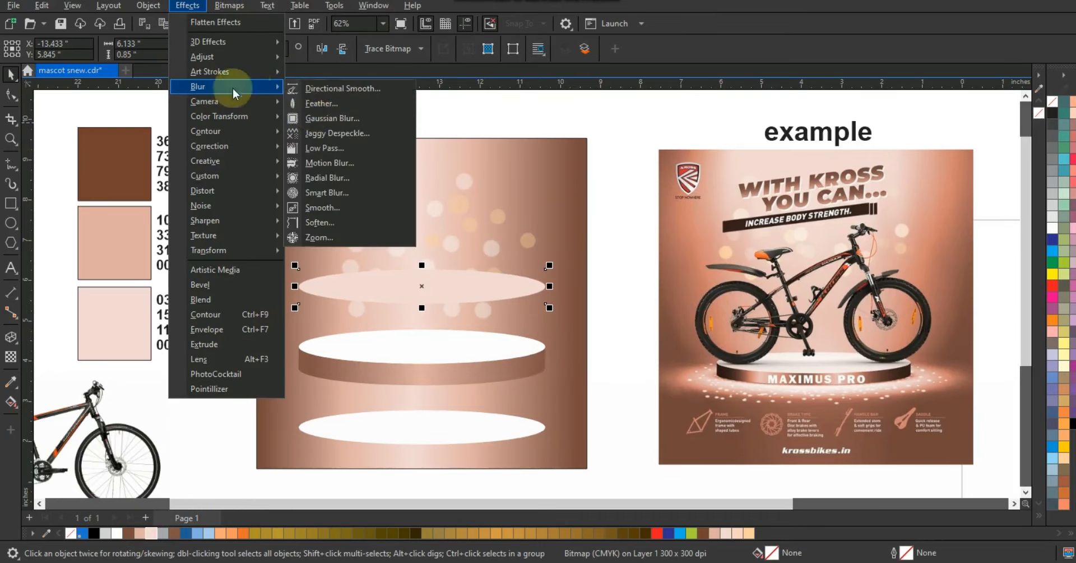
left_click(317, 115)
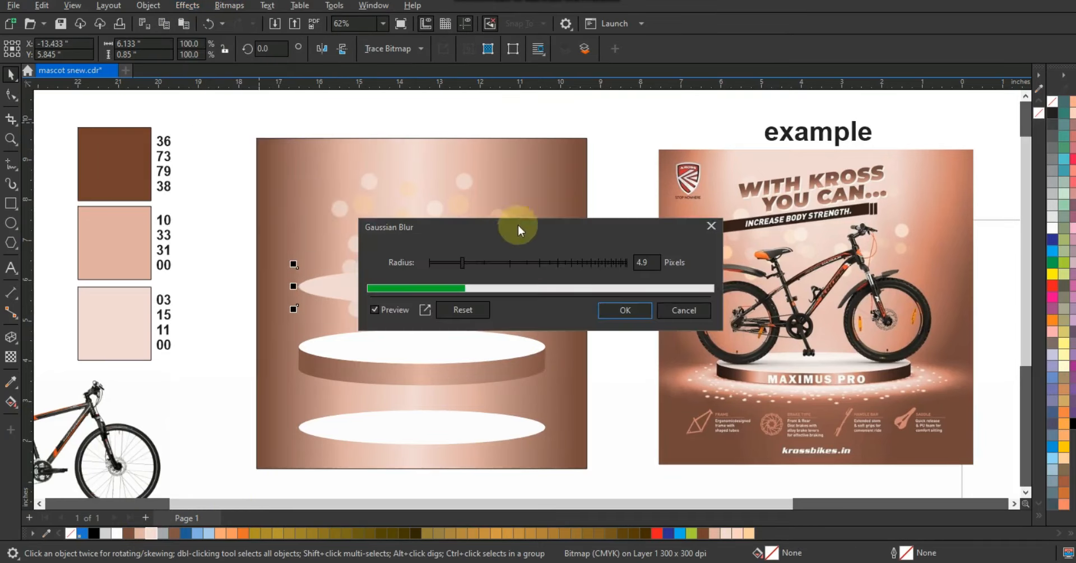
left_click_drag(519, 226, 739, 226)
left_click_drag(714, 260, 751, 260)
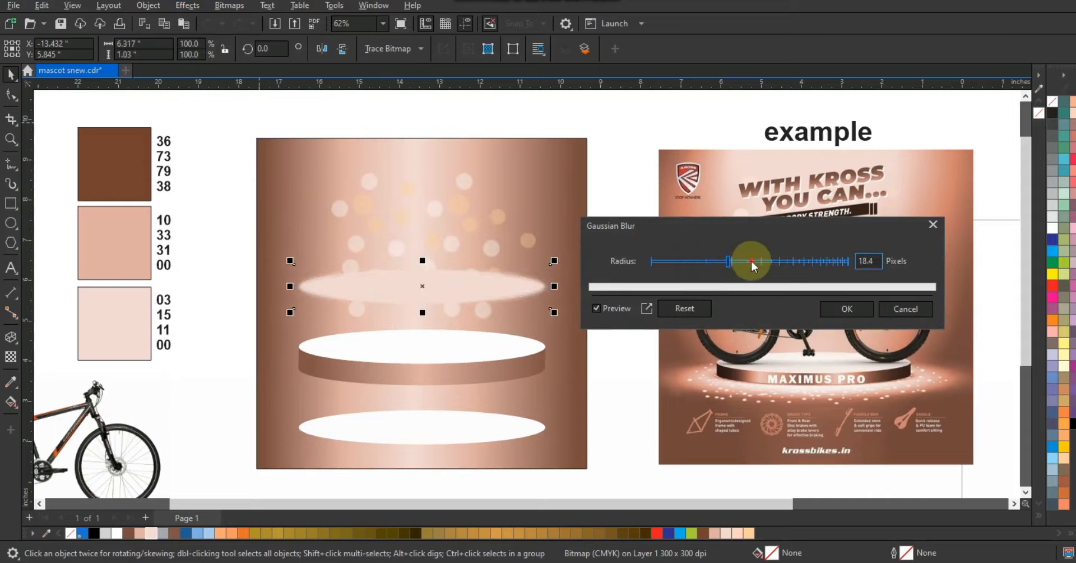
left_click(852, 309)
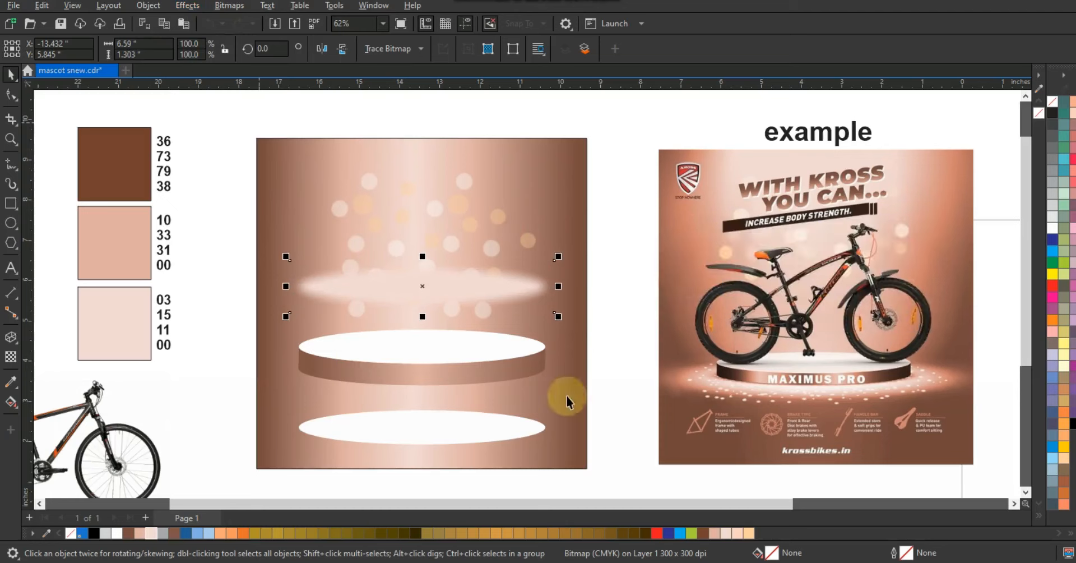
Step: Convert the lower white ellipse to a bitmap and apply a Gaussian blur with a radius of about 37 pixels
left_click(420, 437)
left_click(232, 11)
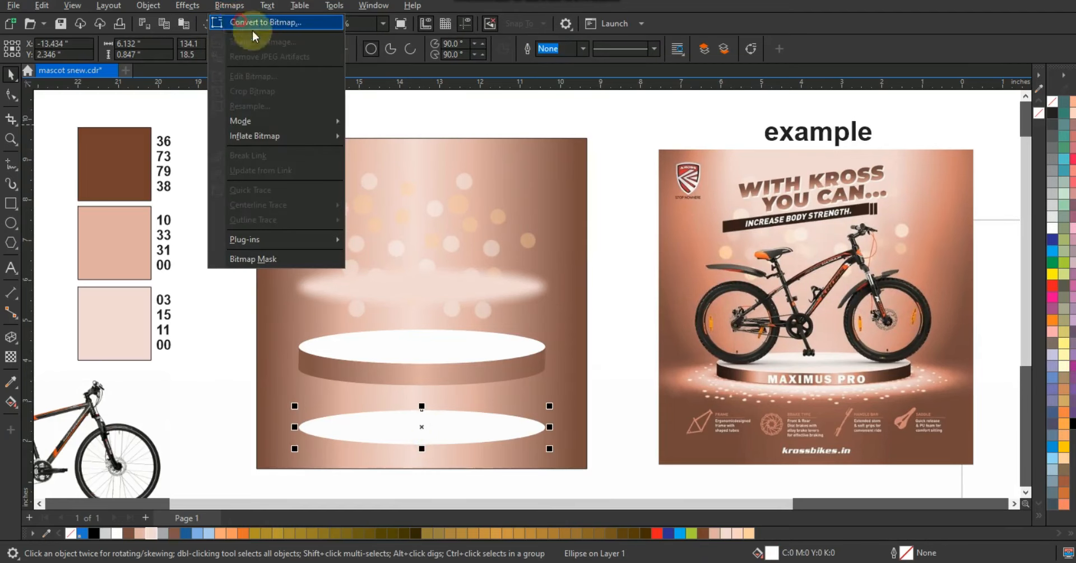
left_click(240, 29)
left_click(562, 352)
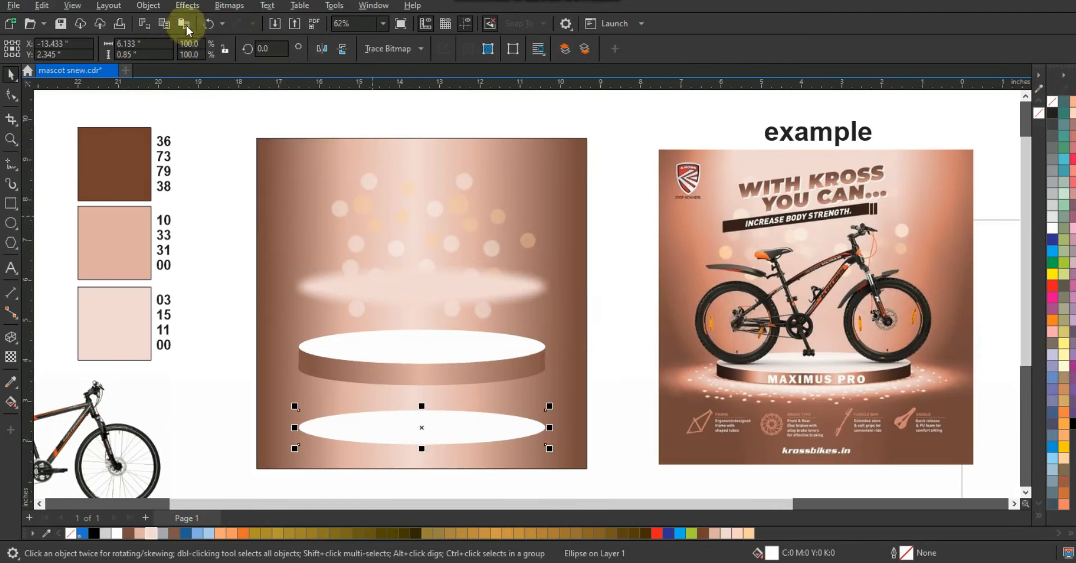
left_click(188, 6)
mouse_move(275, 87)
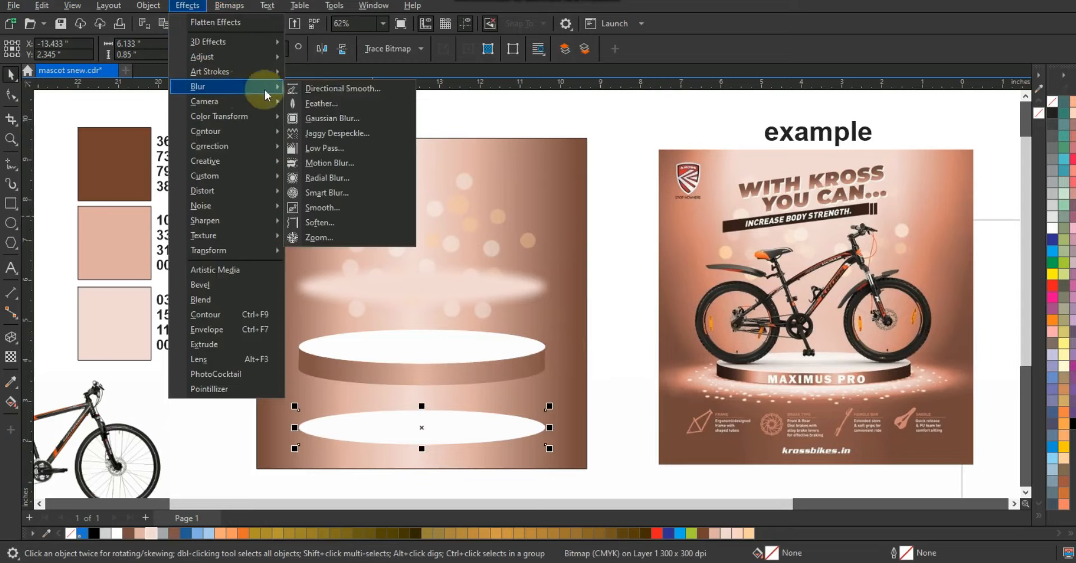
left_click(354, 119)
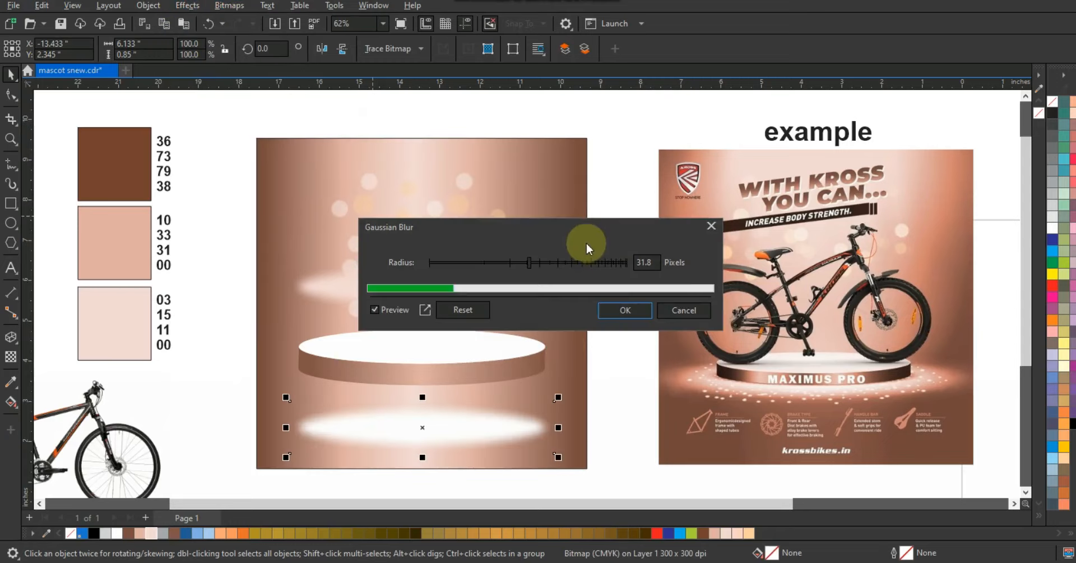
left_click_drag(529, 260, 539, 260)
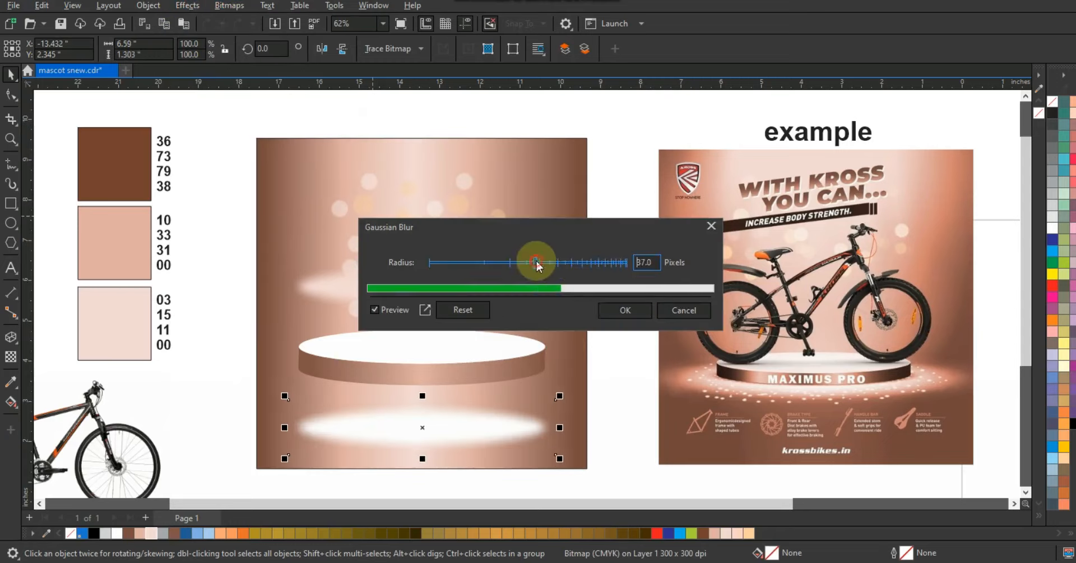
left_click(617, 309)
Step: Shrink the blurred white ellipse, bring it to the front and align it vertically with the centre of the blurred pink ellipse
left_click_drag(561, 459, 520, 448)
key("shift+Page_Up")
left_click(450, 288)
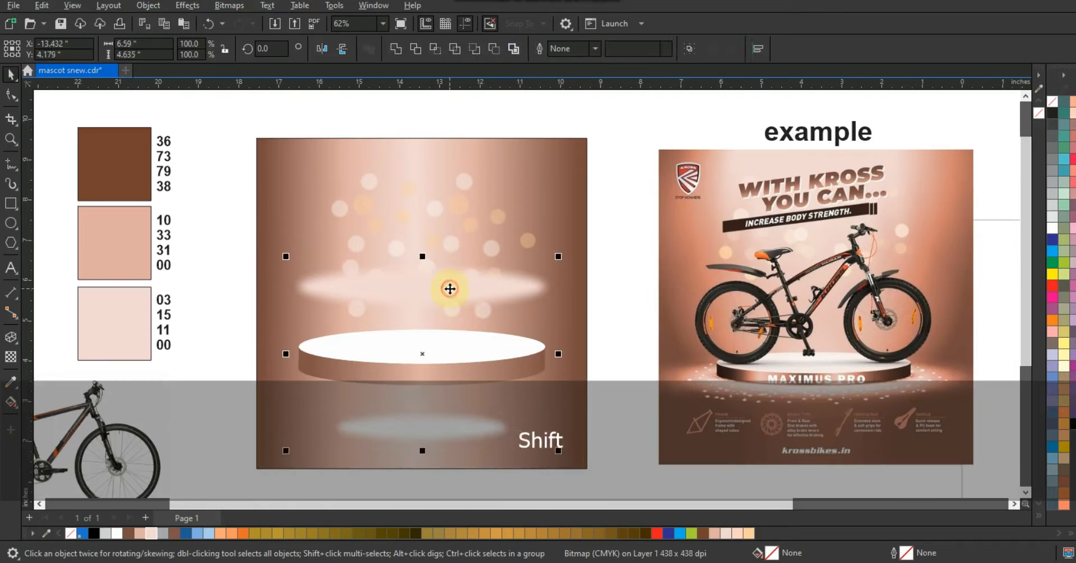
key("e")
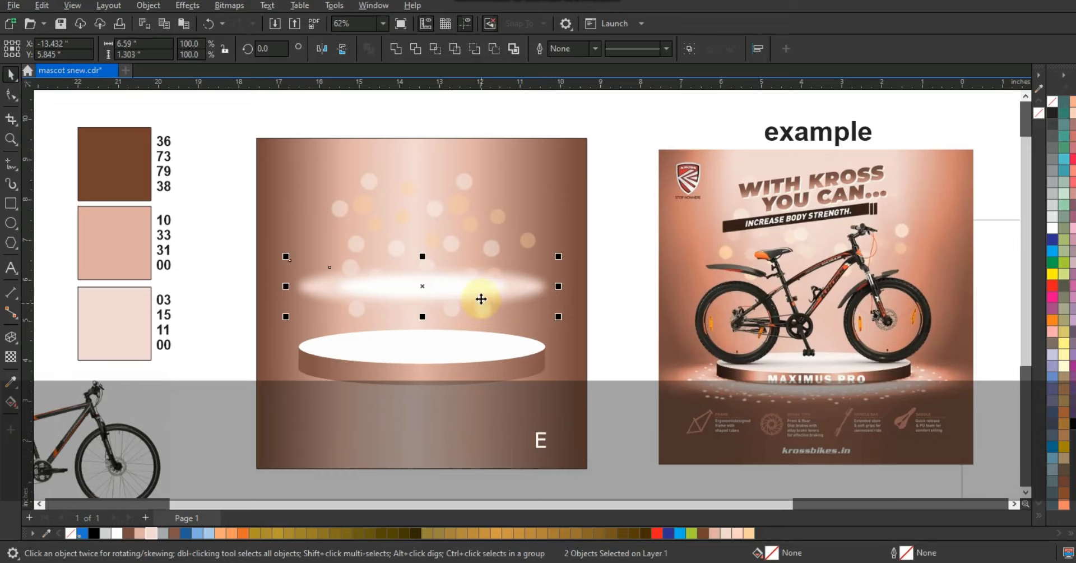
Step: Move both blurred ellipses down to the podium's base, place them behind the podium and enlarge them from the centre
left_click_drag(481, 297, 475, 385)
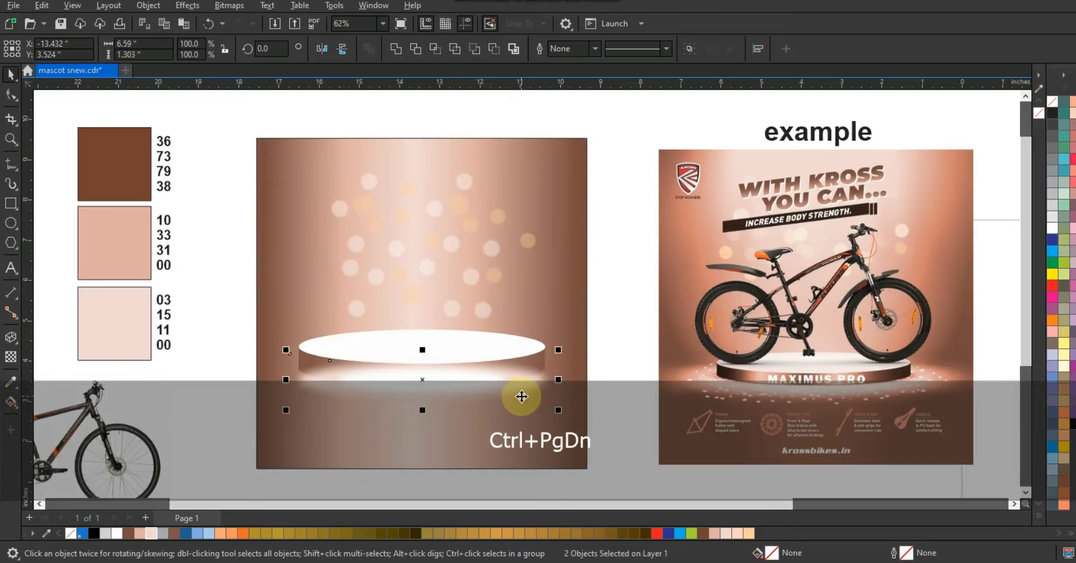
key("ctrl+Page_Down")
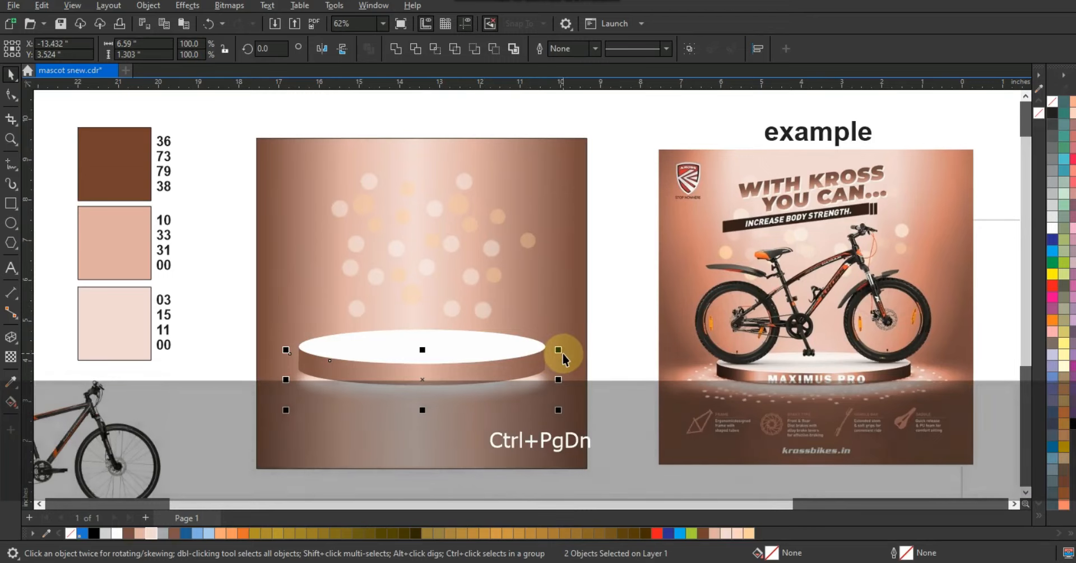
key("shift")
left_click_drag(560, 350, 608, 346)
Step: Select the podium with both glow ellipses and scale them down together to about 8.43 by 2.14 inches
left_click_drag(215, 291, 616, 440)
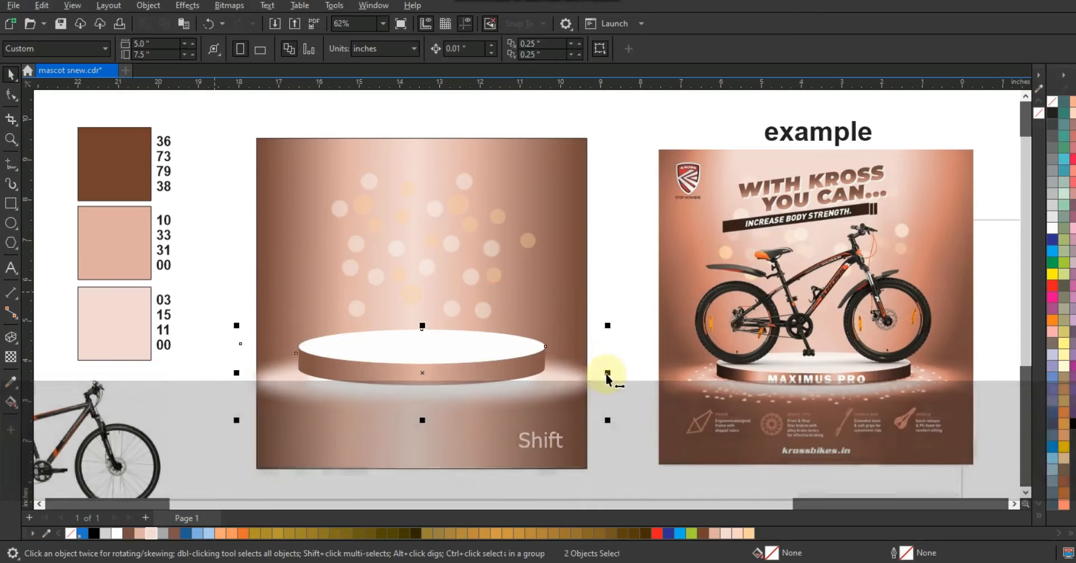
left_click_drag(610, 373, 496, 372)
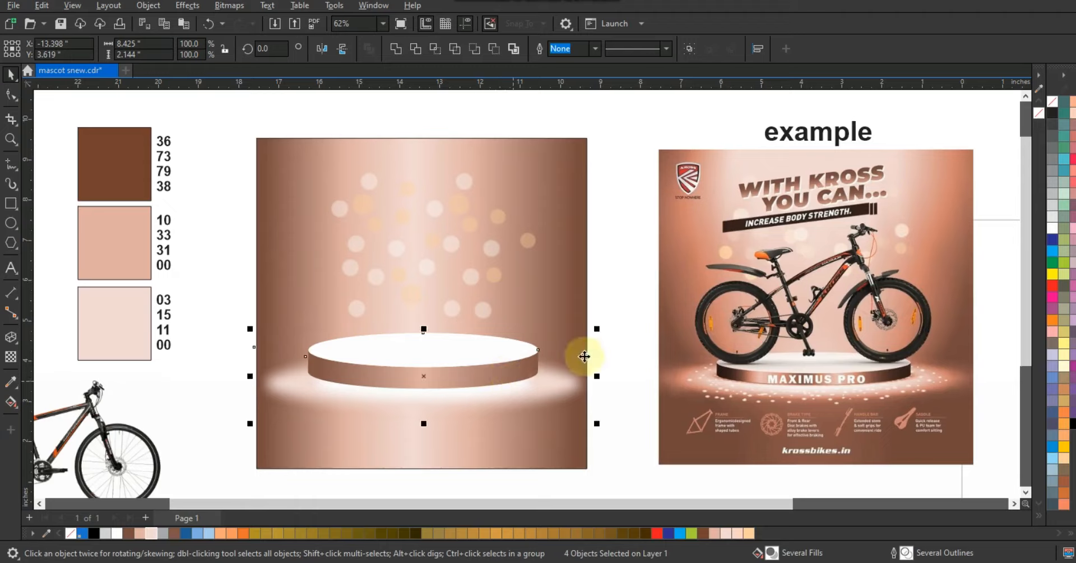
left_click(613, 331)
Step: Draw a rectangle about 9.2 by 3.99 inches over the poster's lower part and fill it with brown #7A4C3F
left_click(8, 208)
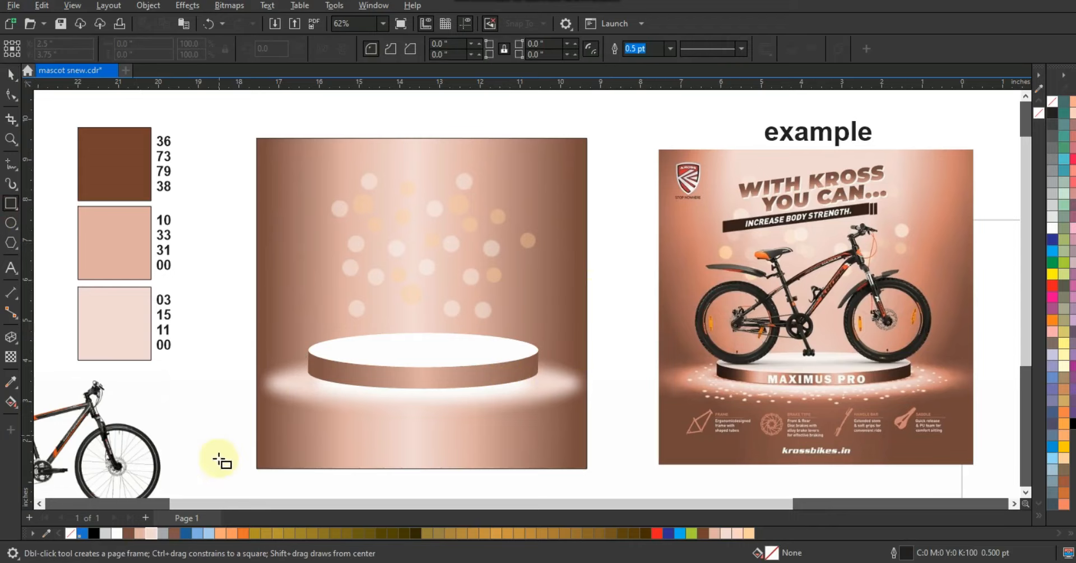
left_click_drag(227, 482, 599, 319)
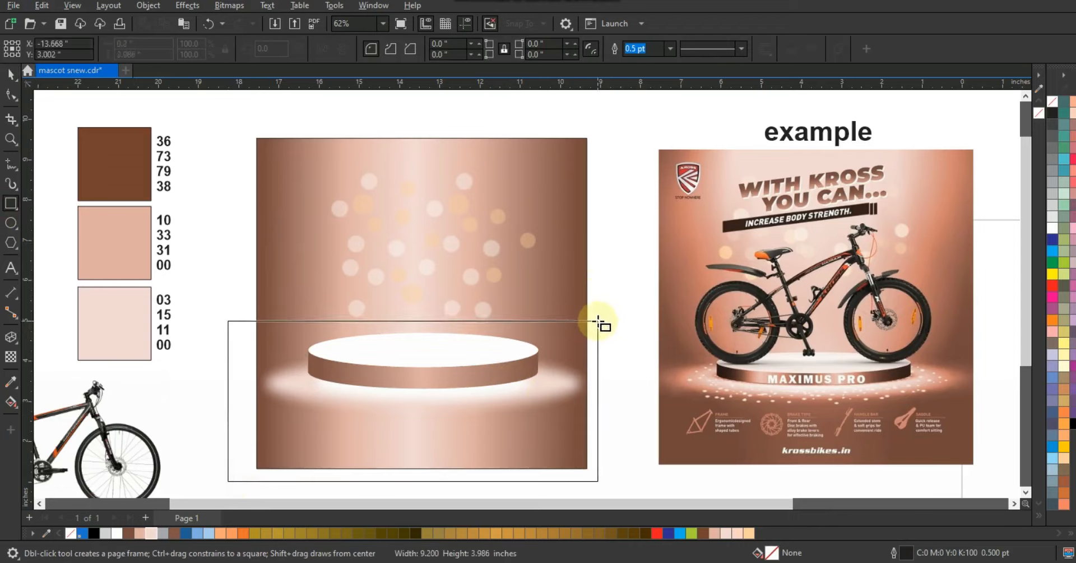
left_click(10, 78)
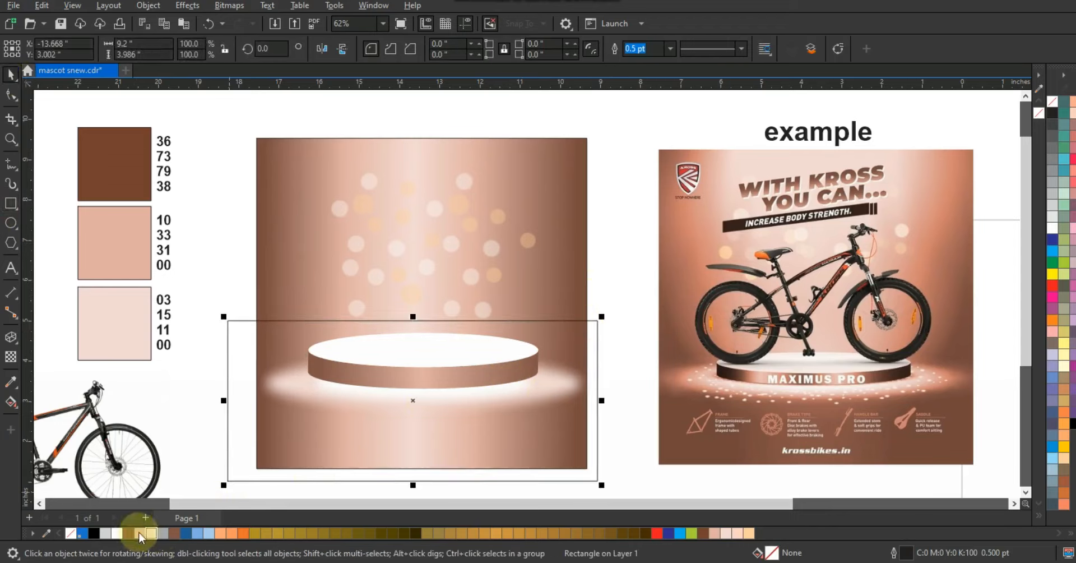
left_click(130, 531)
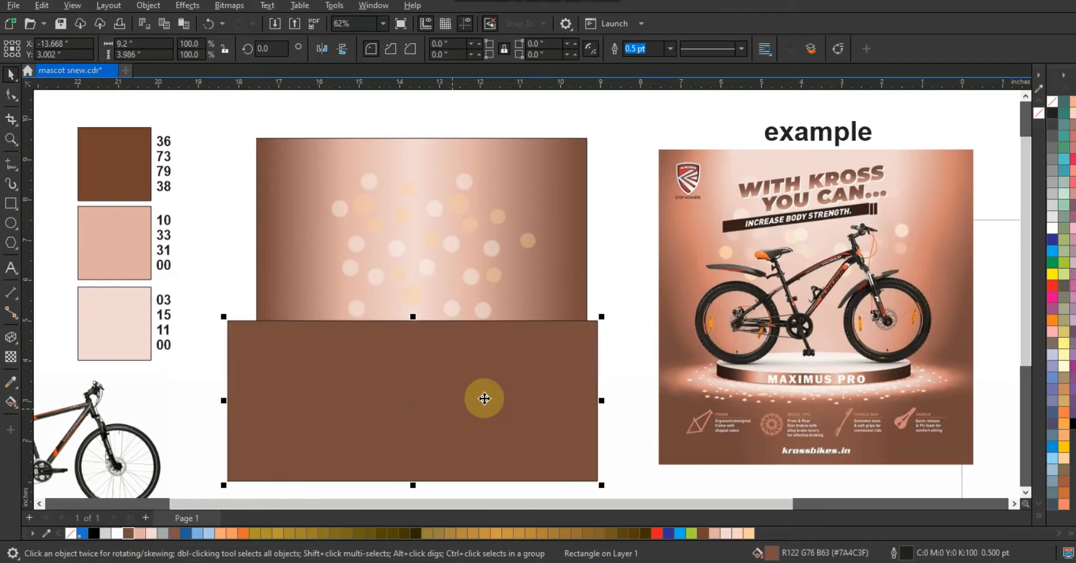
Step: Apply a vertical linear transparency to the brown rectangle, solid below the podium and fading out upward to the podium's top
left_click(10, 356)
left_click_drag(418, 411, 409, 340)
left_click_drag(408, 407, 407, 417)
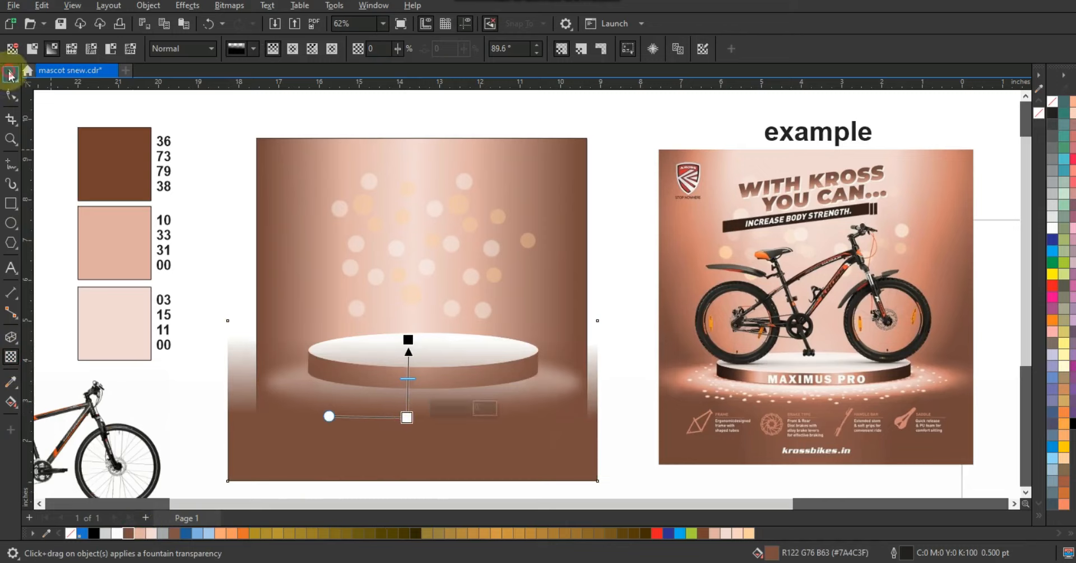
Step: Remove the brown rectangle's outline and place the rectangle inside the poster's background frame
left_click(10, 75)
right_click(1052, 102)
key("w")
left_click(517, 170)
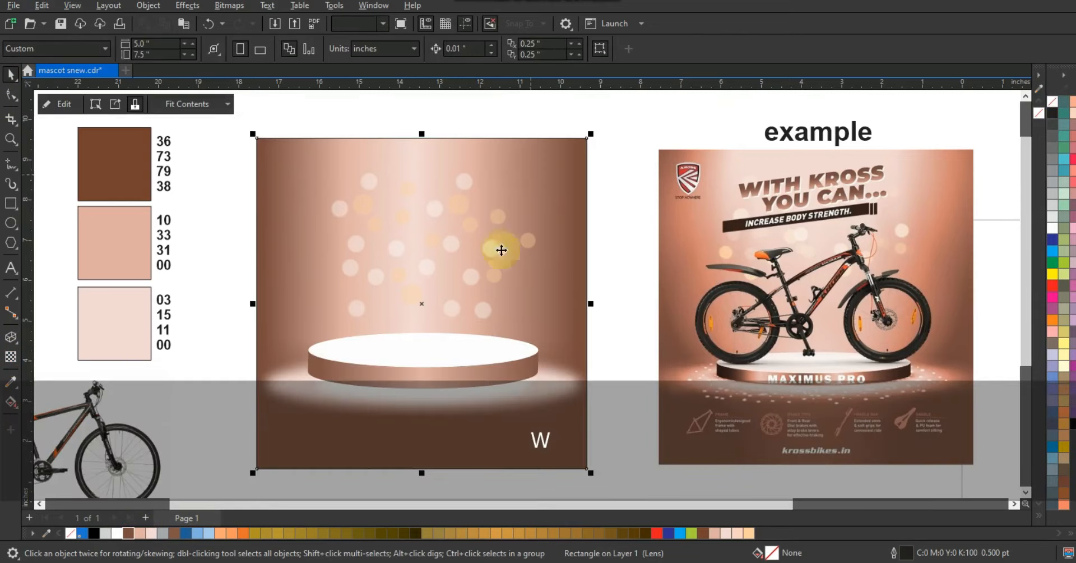
Step: Move the bicycle image onto the podium in the poster and bring it to the front of the layer
left_click_drag(235, 289, 589, 439)
left_click(611, 409)
key("F3")
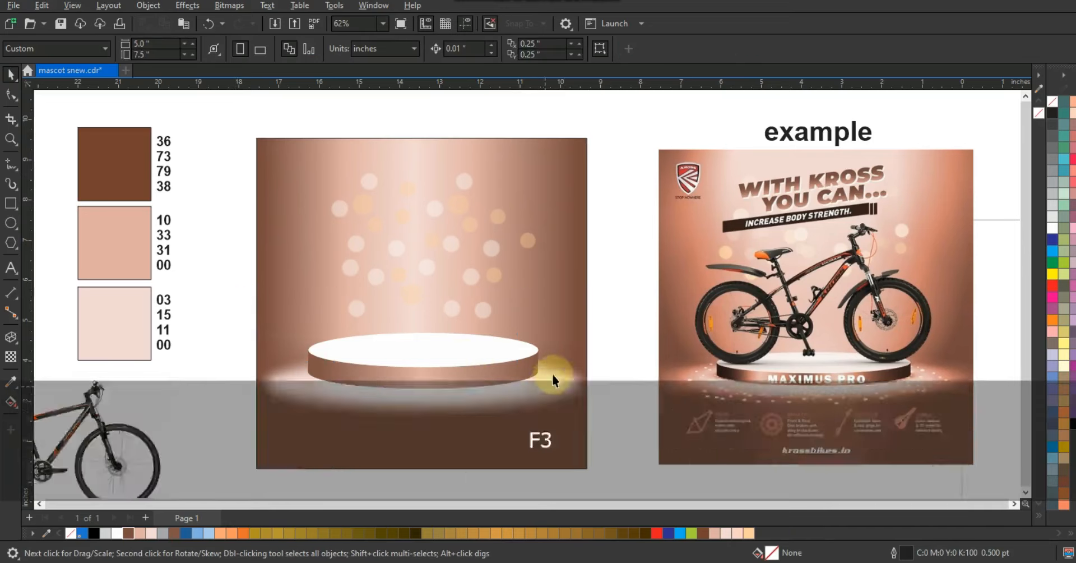
key("Escape")
left_click_drag(319, 396, 500, 324)
key("shift")
key("shift+Page_Up")
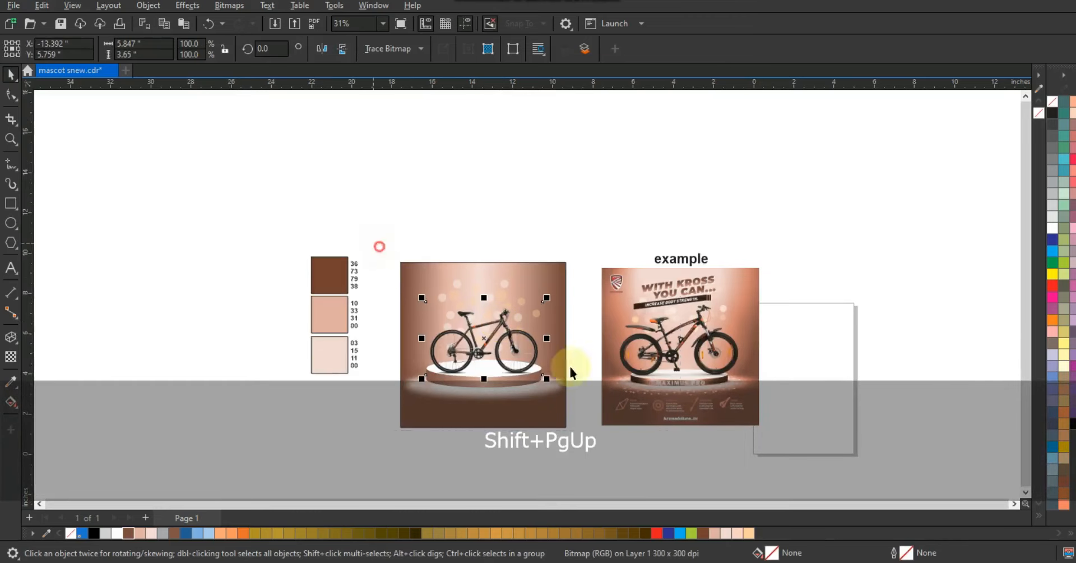
Step: Scale the bicycle up from its centre to about 6.54 by 4.08 inches and move it so its wheels rest on the podium
key("shift+F2")
key("Escape")
left_click(377, 277)
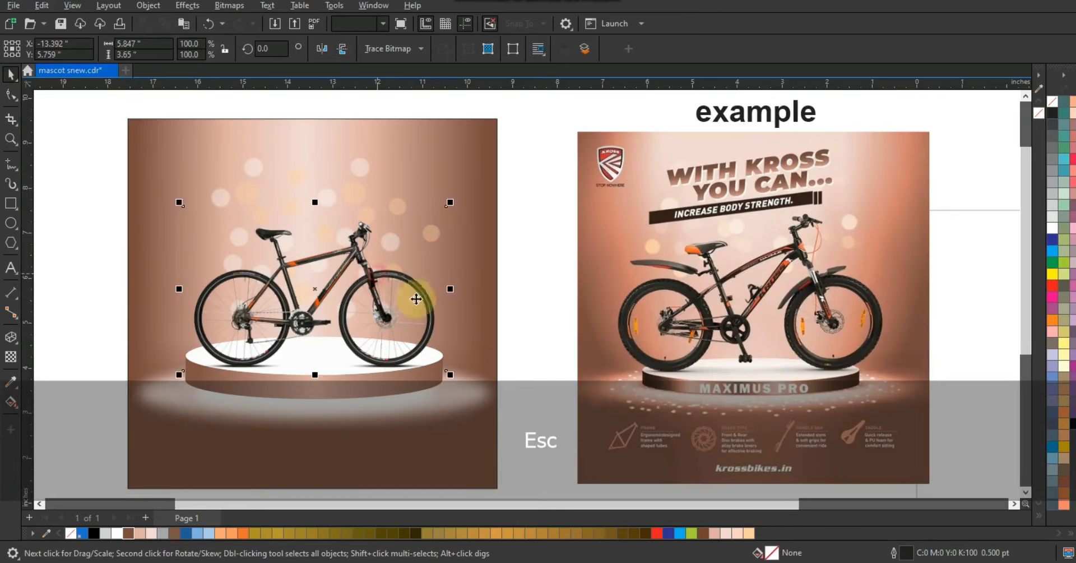
left_click_drag(450, 202, 465, 192)
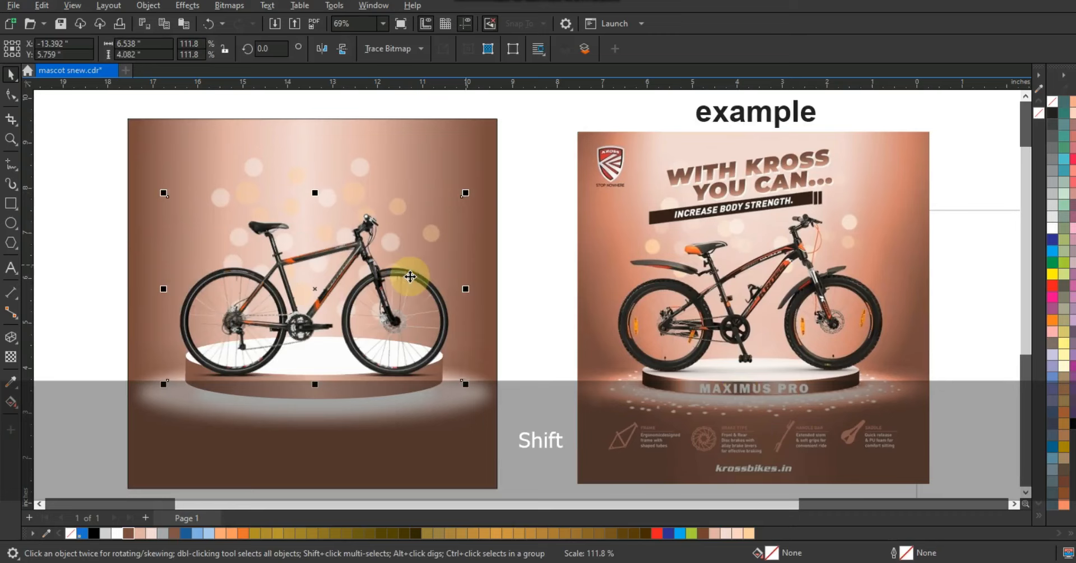
left_click_drag(428, 335, 433, 318)
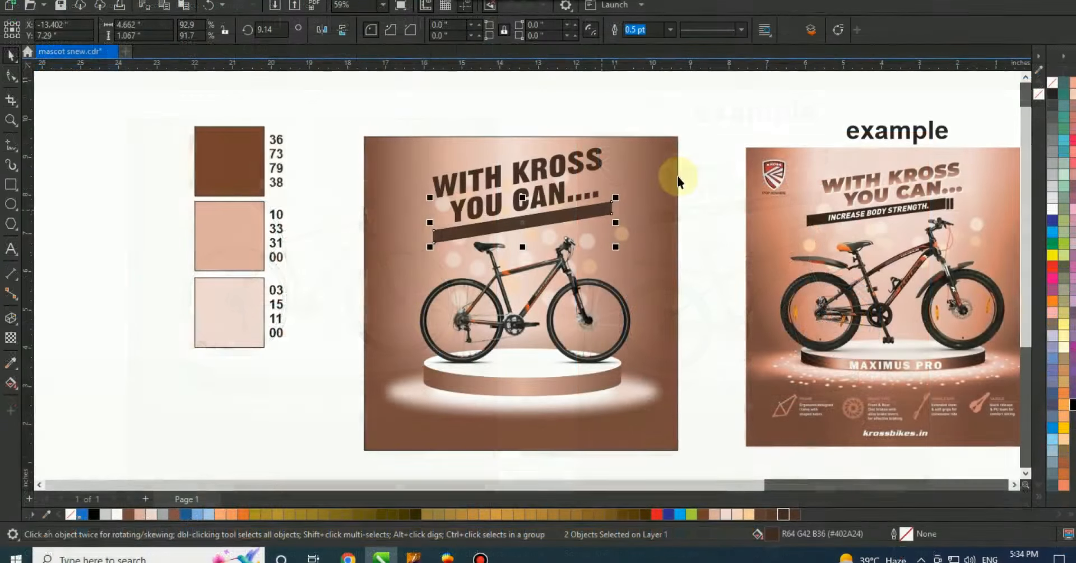
Step: Adjust the slanted dark bar beneath the headline so its right end clears the text, and remove its outline
left_click_drag(705, 111, 413, 255)
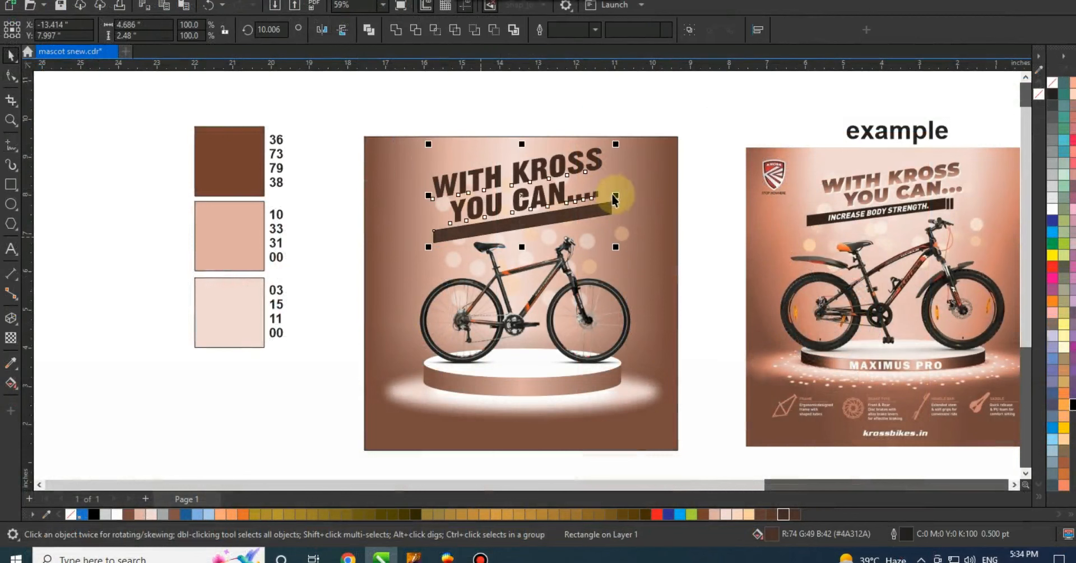
left_click(557, 197)
left_click_drag(619, 196, 588, 219)
right_click(1053, 86)
left_click(735, 119)
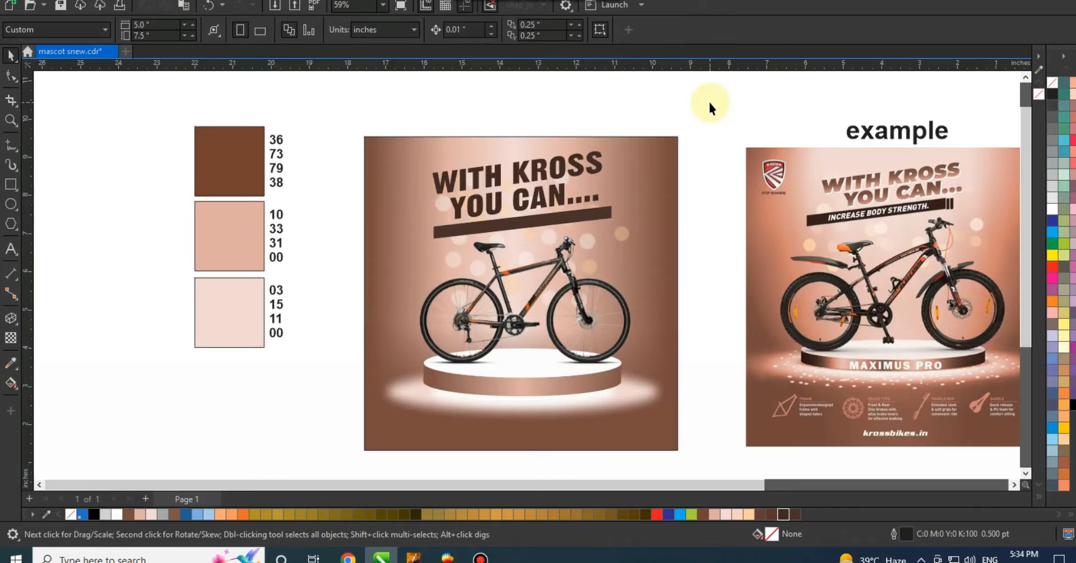